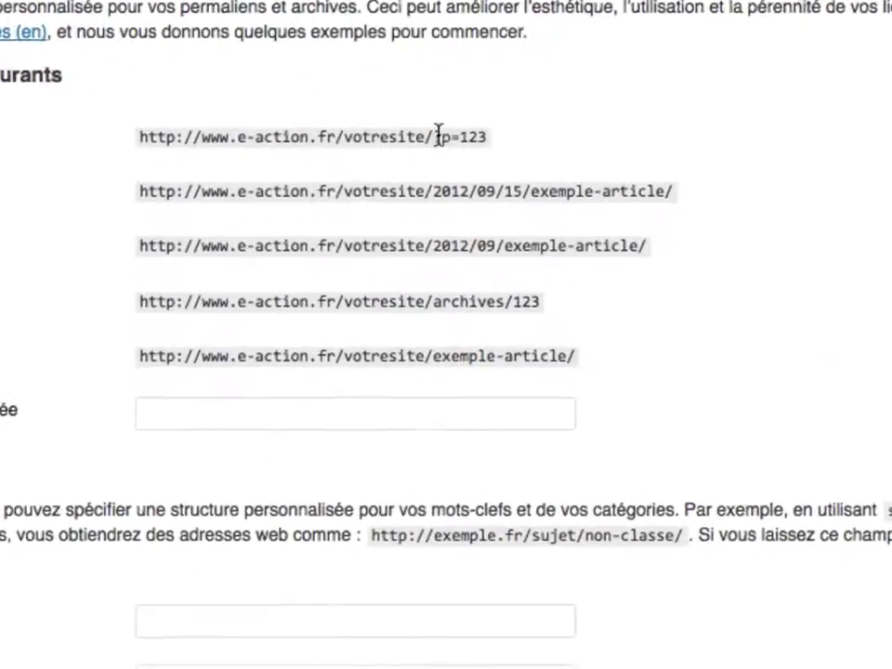
# Choose the "Nom de l'article" structure for the site's permalinks after examining the default ?p=123 form.
pyautogui.moveTo(510, 189); pyautogui.dragTo(550, 189)
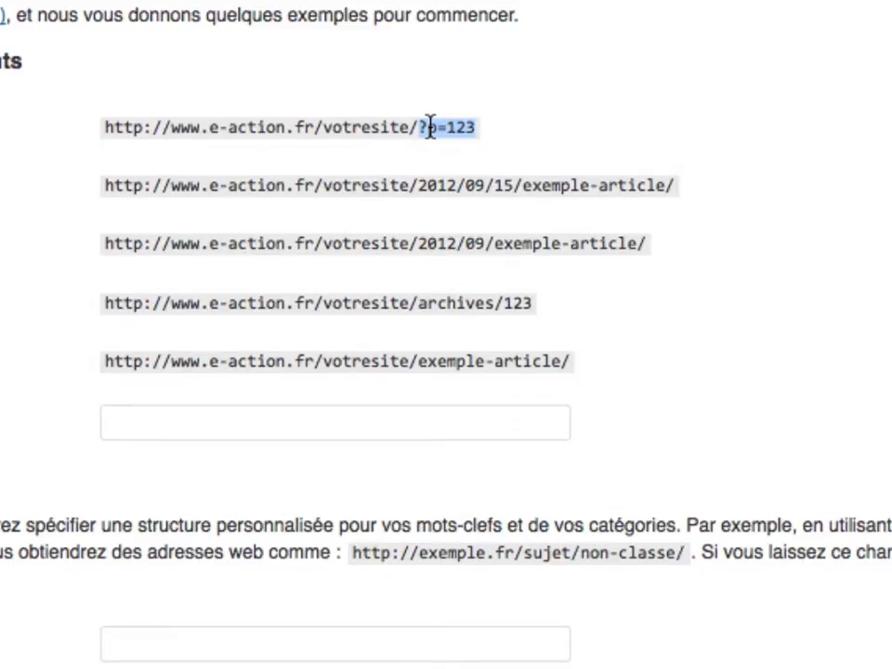
pyautogui.click(340, 77)
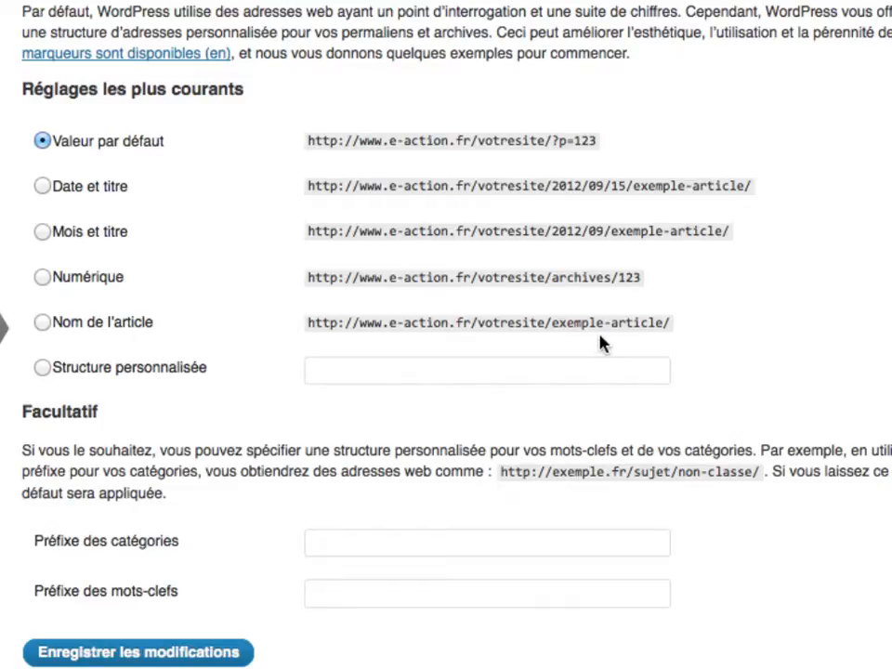
pyautogui.click(43, 323)
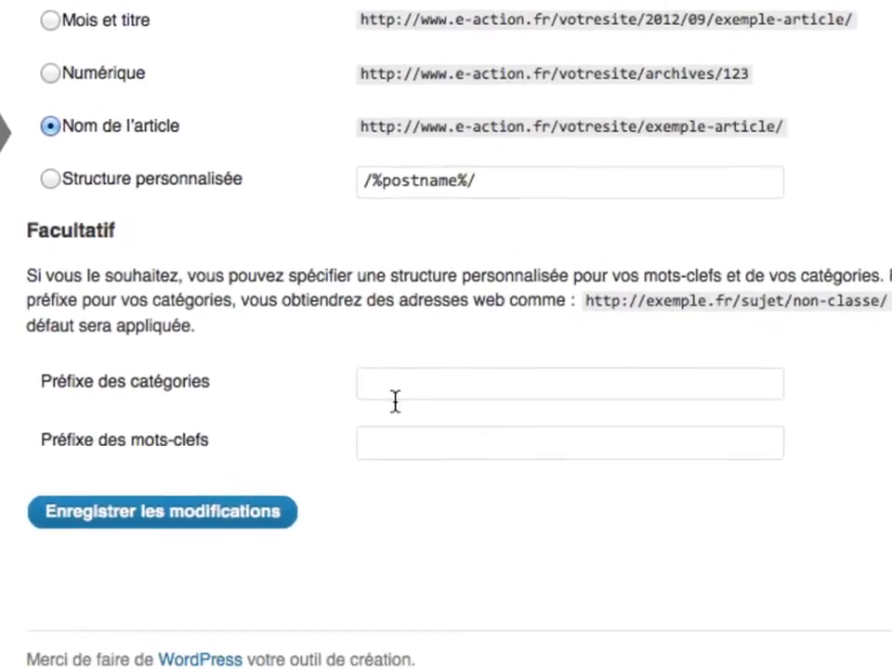
# Set the permalink prefix for categories to "categorie".
pyautogui.click(395, 400)
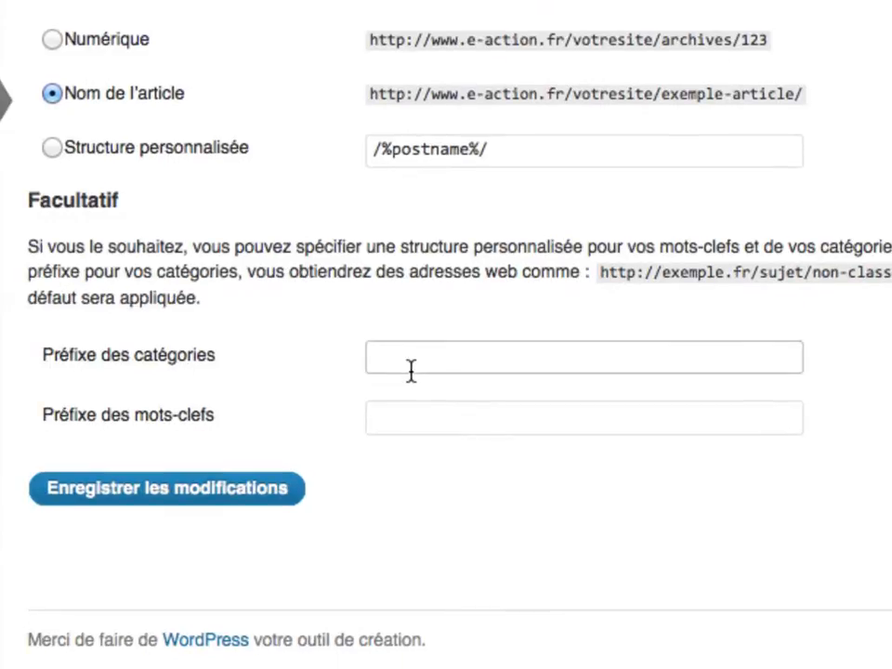
pyautogui.write('category')
pyautogui.press('BackSpace')
pyautogui.write('ie')
# Set the permalink prefix for keywords (mots-clefs) to "mot-clef" and save the permalink changes.
pyautogui.click(421, 417)
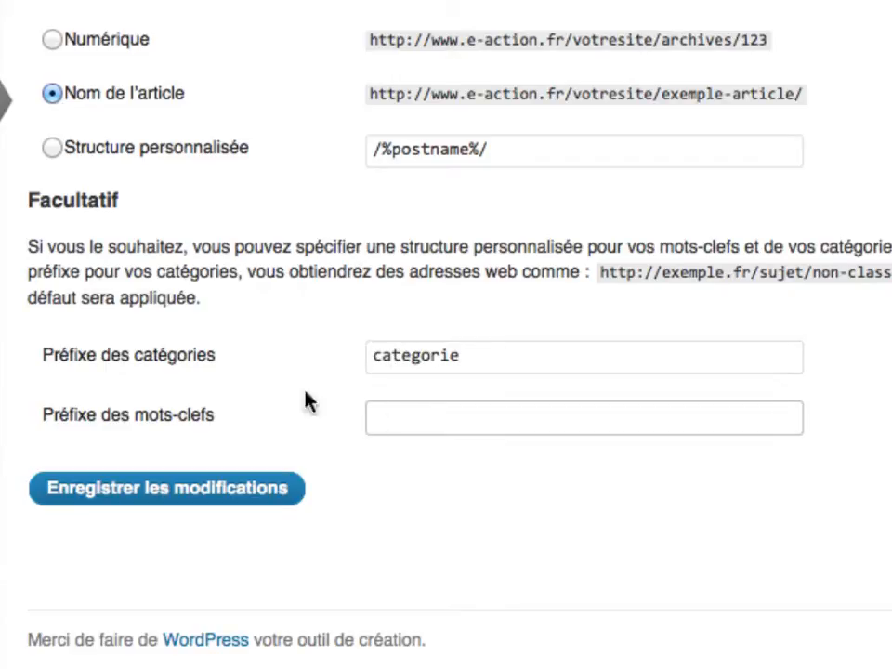
pyautogui.write('tag')
pyautogui.doubleClick(409, 416)
pyautogui.press('BackSpace')
pyautogui.write('mot-clef')
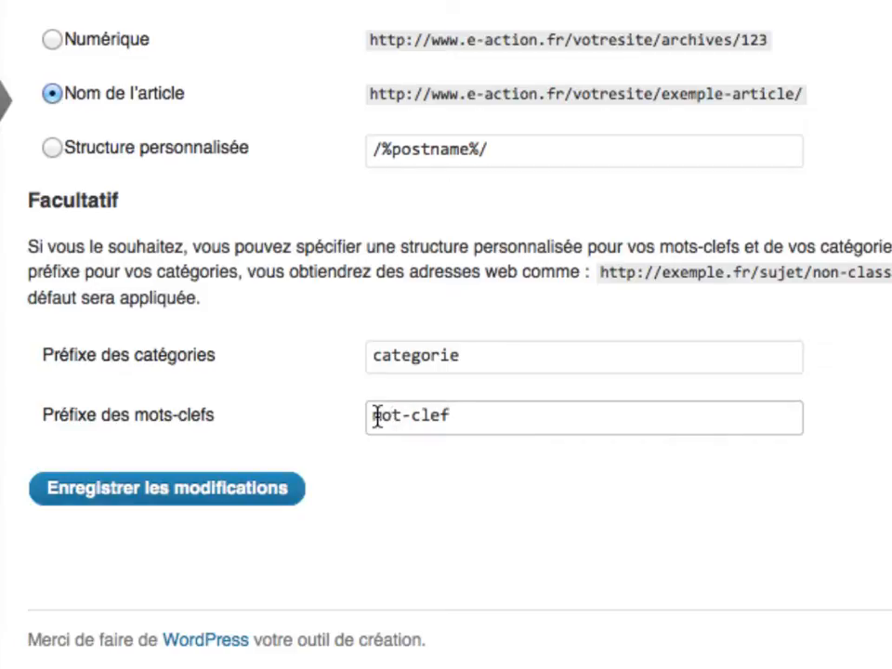
pyautogui.click(173, 500)
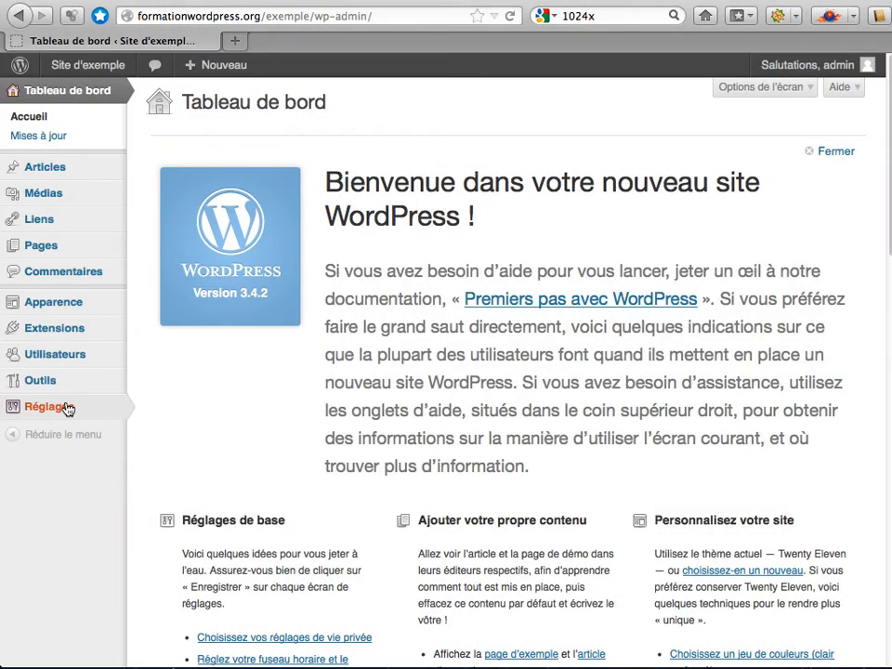
# Open the general settings of the example site and examine its title and slogan.
pyautogui.moveTo(70, 407)
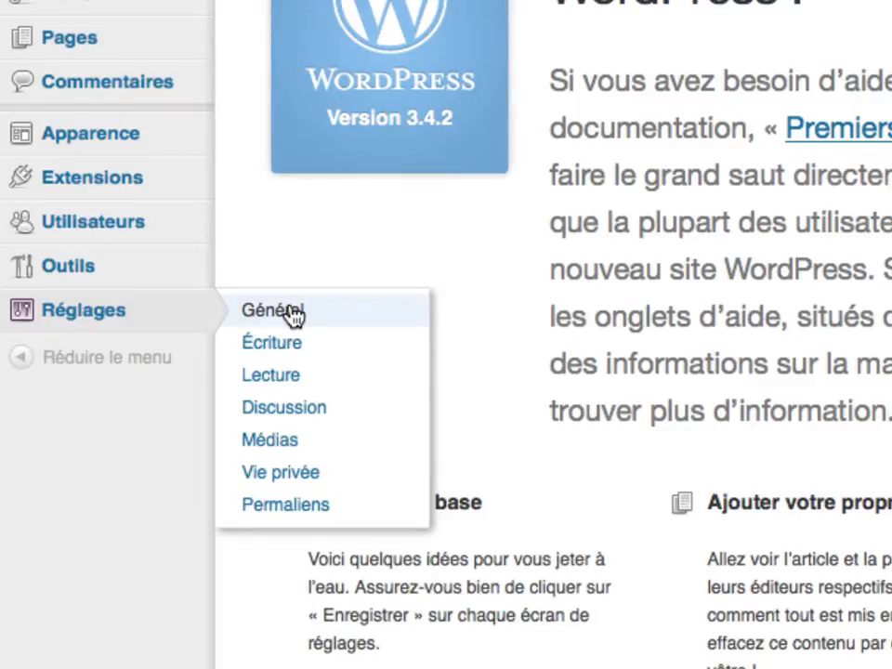
pyautogui.click(291, 314)
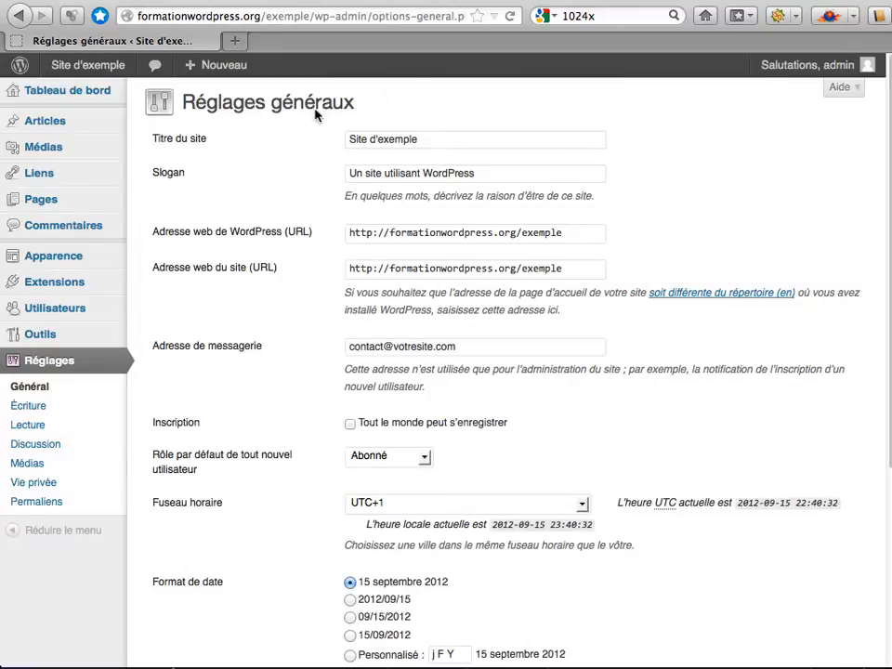
pyautogui.tripleClick(385, 138)
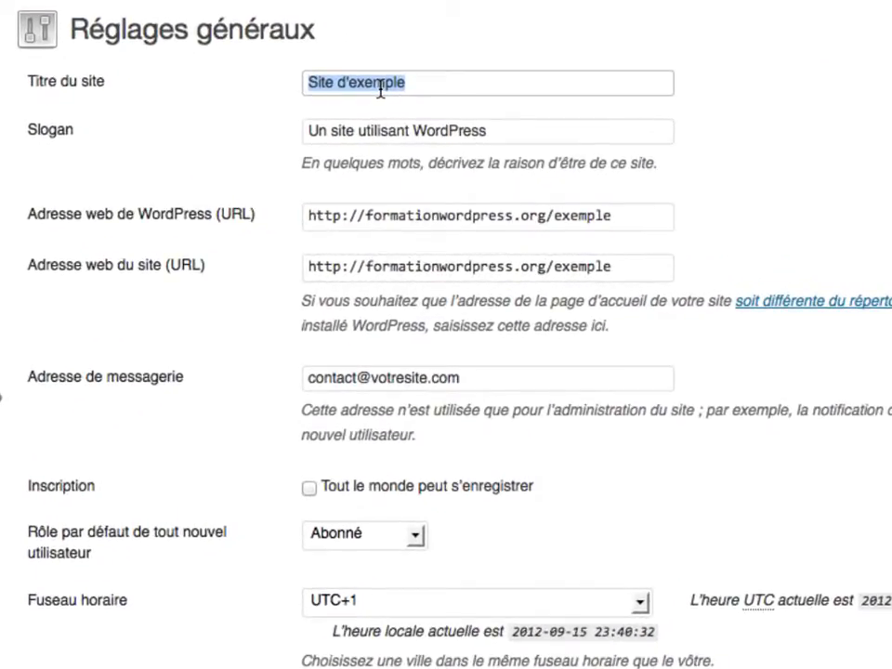
pyautogui.tripleClick(323, 129)
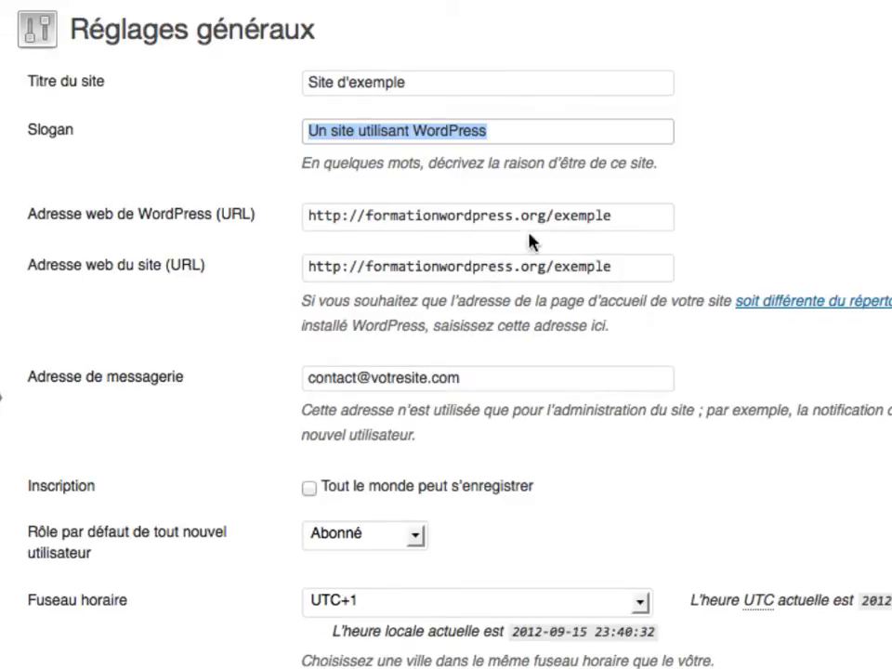
# Examine the folder part "exemple" of the WordPress web address in the general settings.
pyautogui.moveTo(554, 214); pyautogui.dragTo(631, 214)
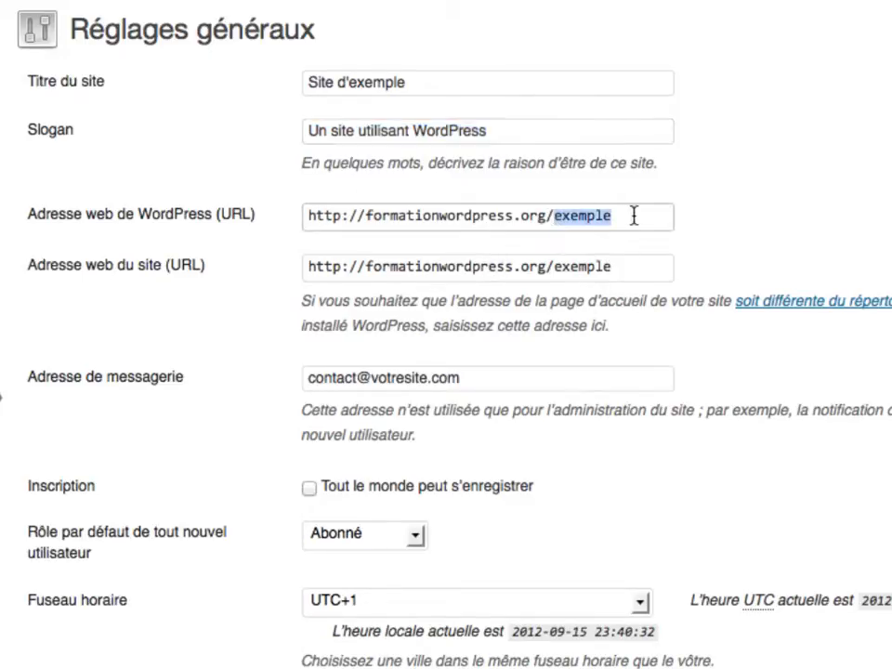
pyautogui.click(598, 219)
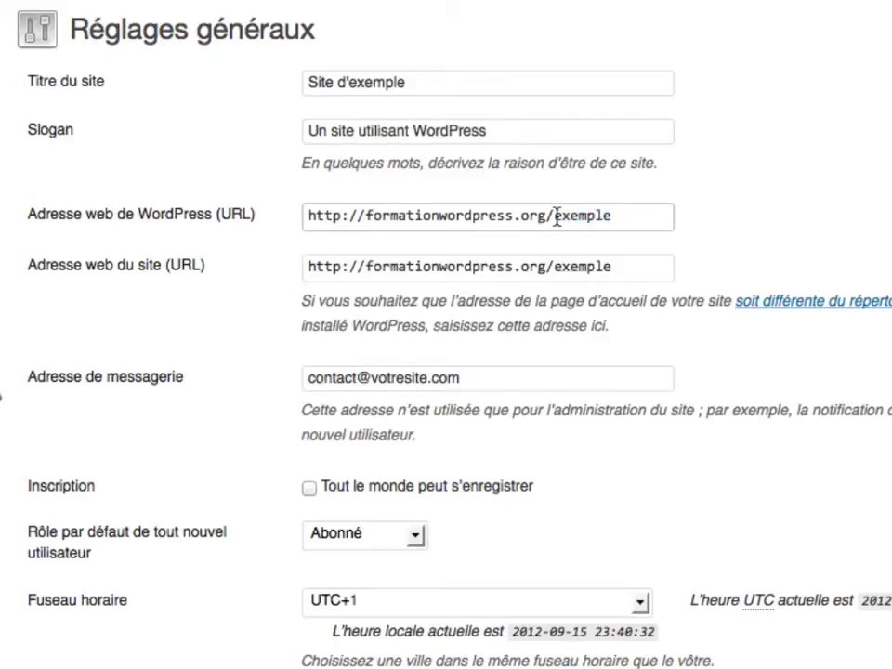
pyautogui.moveTo(554, 215); pyautogui.dragTo(608, 212)
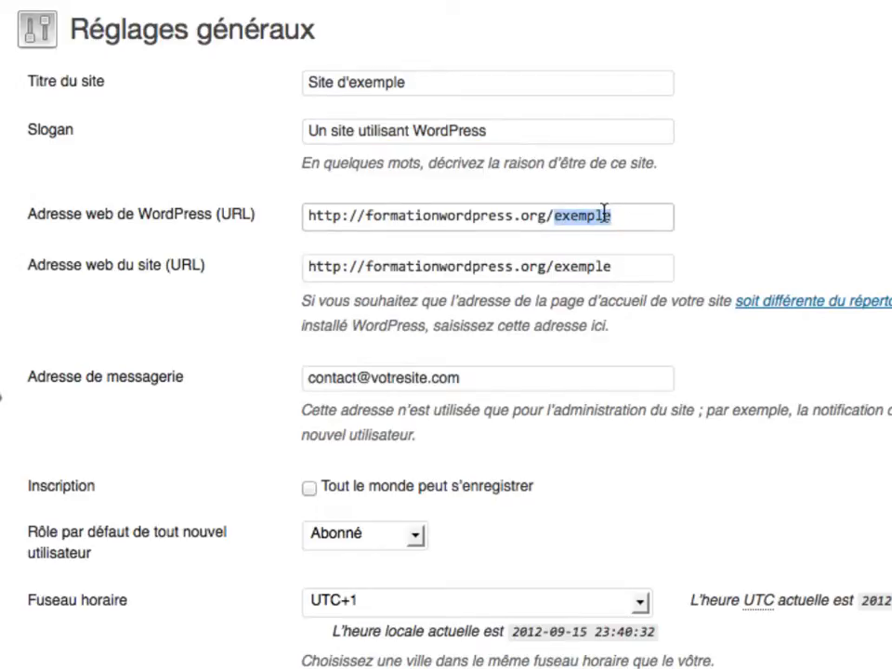
pyautogui.click(610, 215)
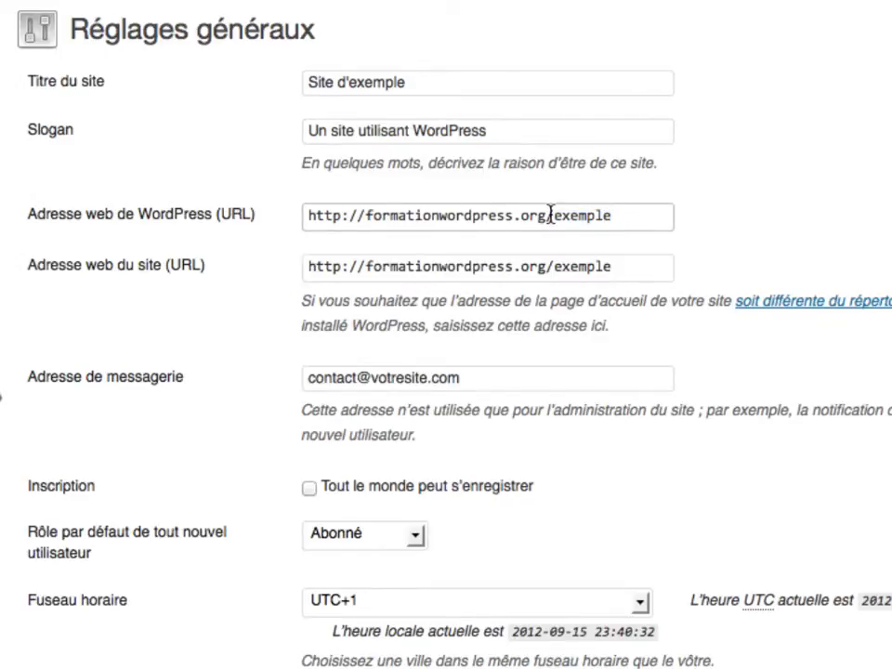
pyautogui.moveTo(555, 214); pyautogui.dragTo(638, 203)
pyautogui.click(596, 208)
pyautogui.moveTo(555, 215); pyautogui.dragTo(622, 219)
# Try removing "exemple" from the site address and from the WordPress address, and undo both removals.
pyautogui.moveTo(555, 266); pyautogui.dragTo(646, 268)
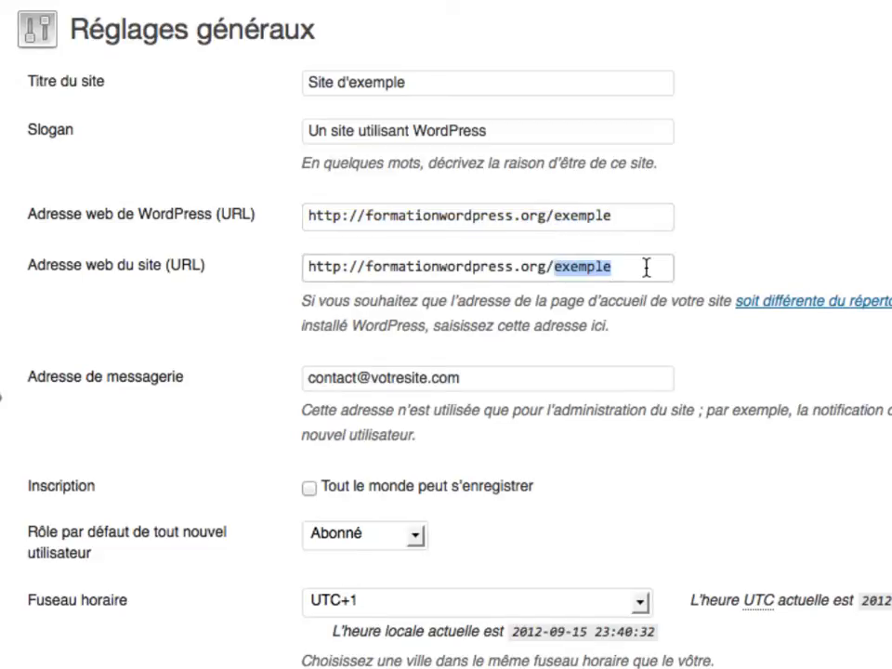
pyautogui.press('BackSpace')
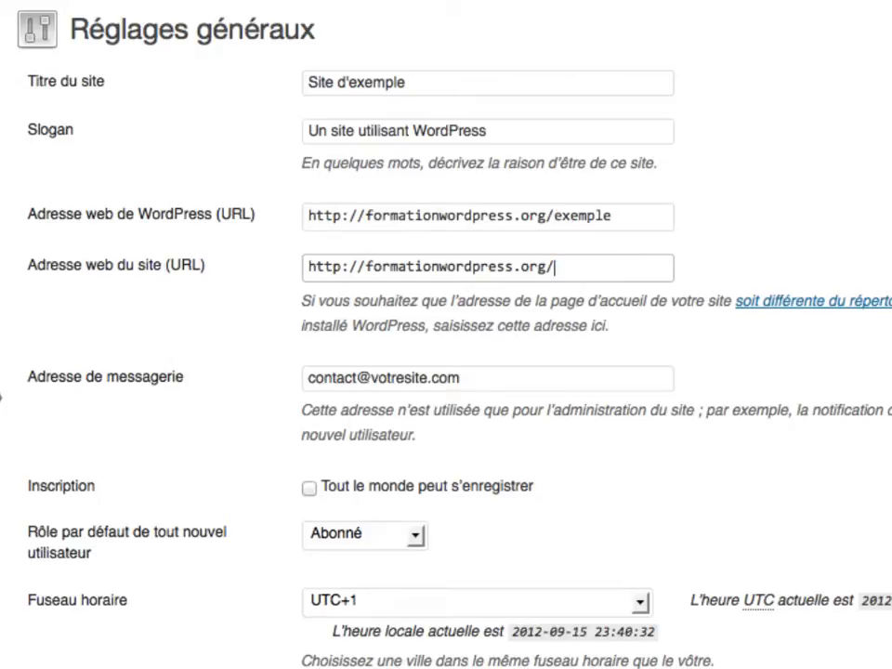
pyautogui.moveTo(557, 215); pyautogui.dragTo(659, 215)
pyautogui.press('BackSpace')
pyautogui.hotkey('ctrl', 'z')
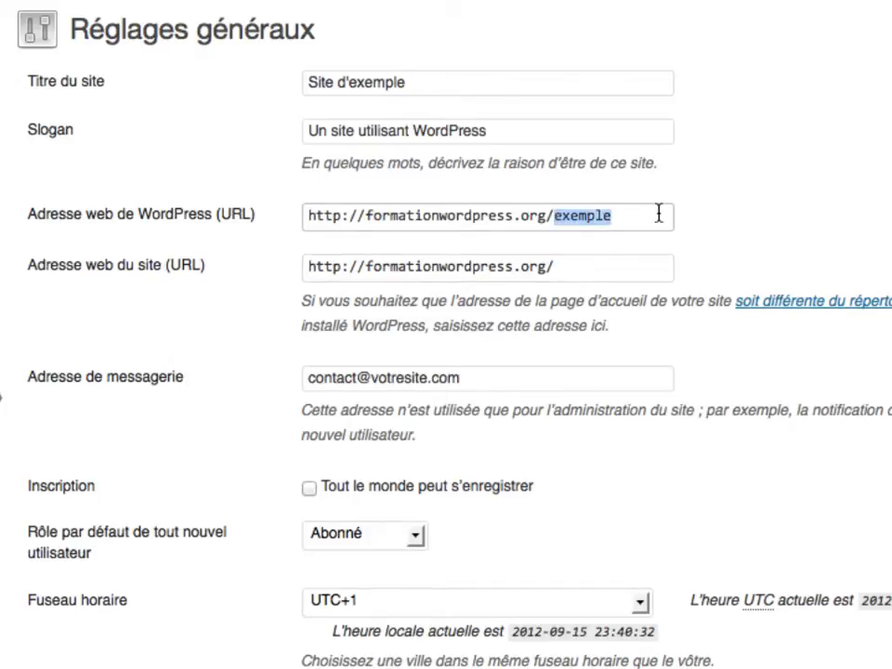
pyautogui.click(667, 261)
pyautogui.hotkey('ctrl', 'z')
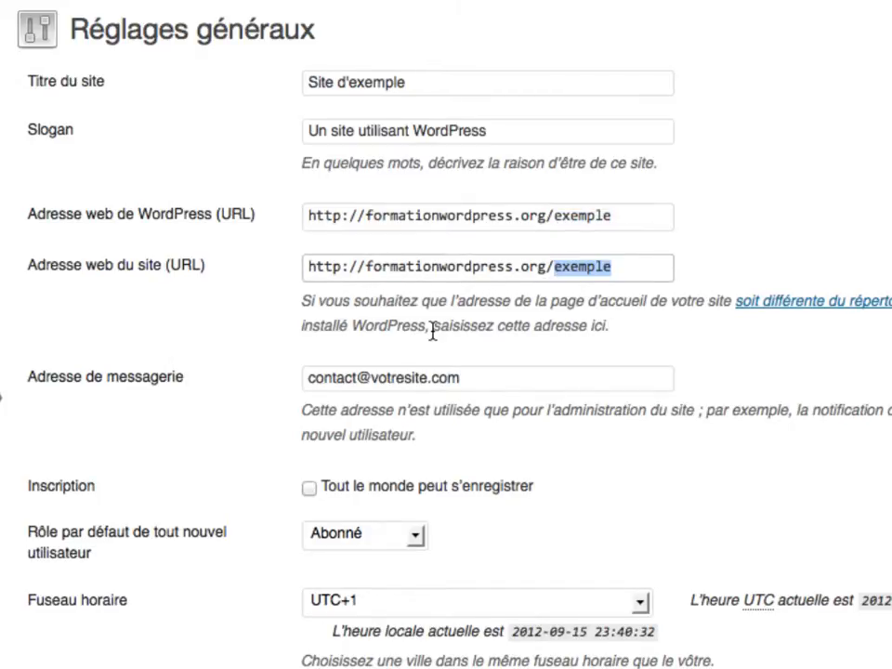
# Review the remaining general settings, from the e-mail address and registration to time zone, date and time formats.
pyautogui.click(432, 329)
pyautogui.scroll(-3, 432, 331)
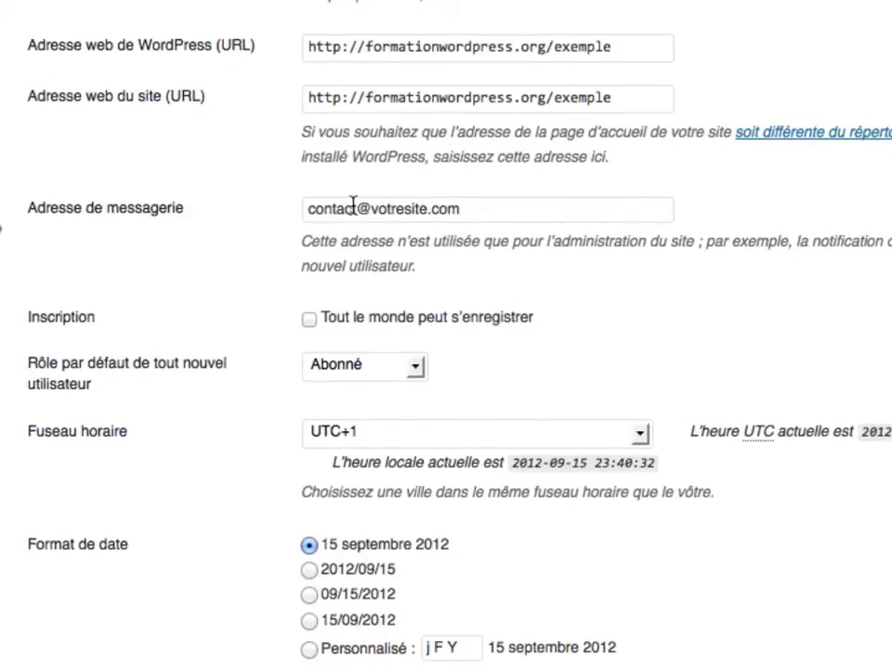
pyautogui.scroll(-3, 223, 299)
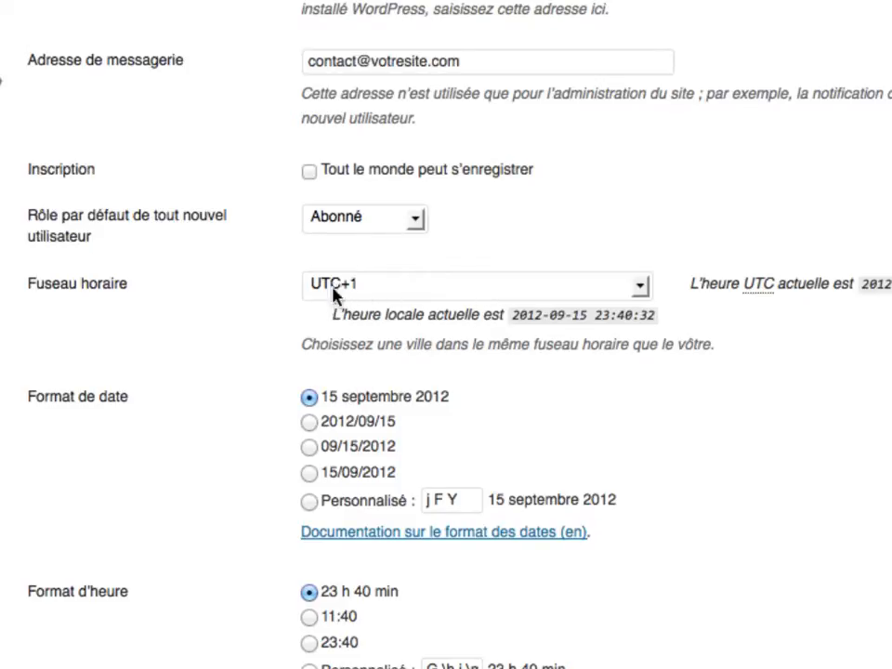
pyautogui.scroll(-2, 281, 500)
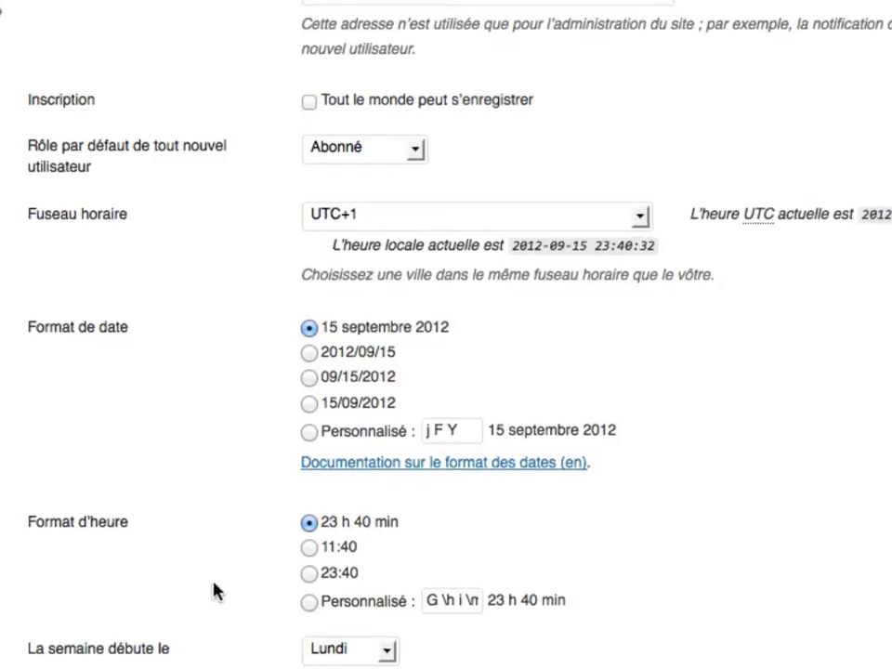
pyautogui.scroll(5, 215, 585)
pyautogui.scroll(-6, 215, 583)
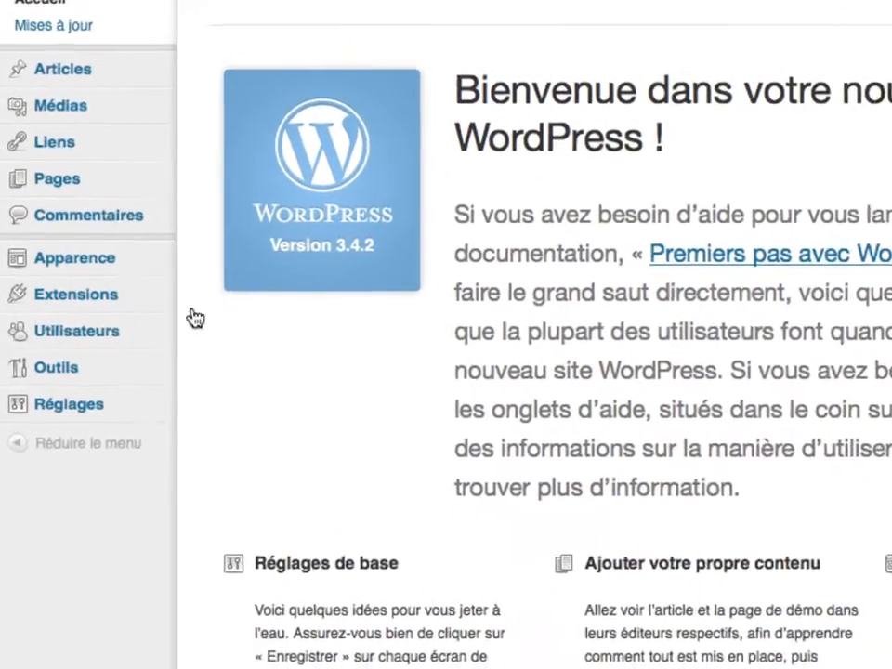
# Set the administration colour scheme to "Bleu" in your own user profile and update the profile.
pyautogui.moveTo(90, 358)
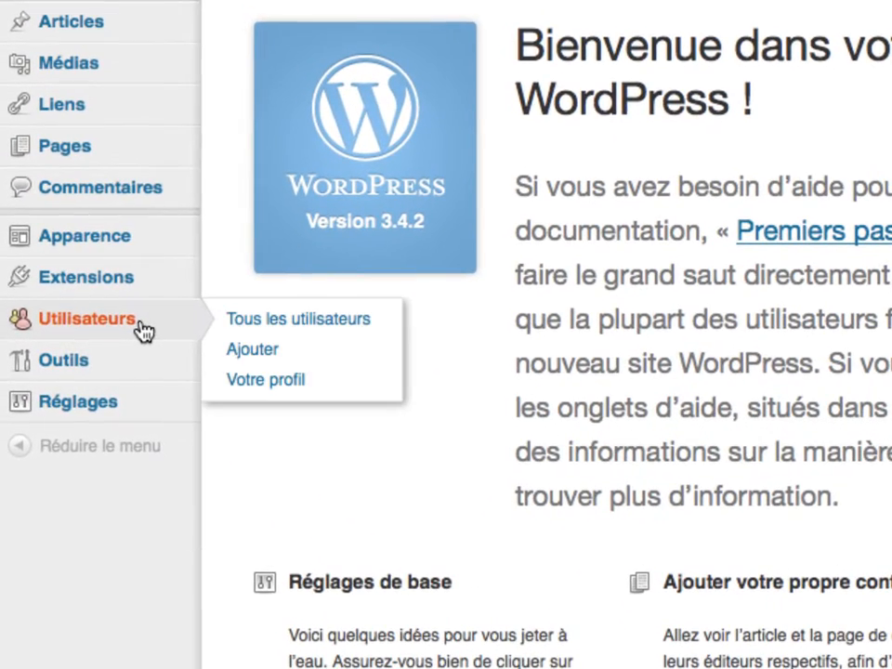
pyautogui.click(278, 388)
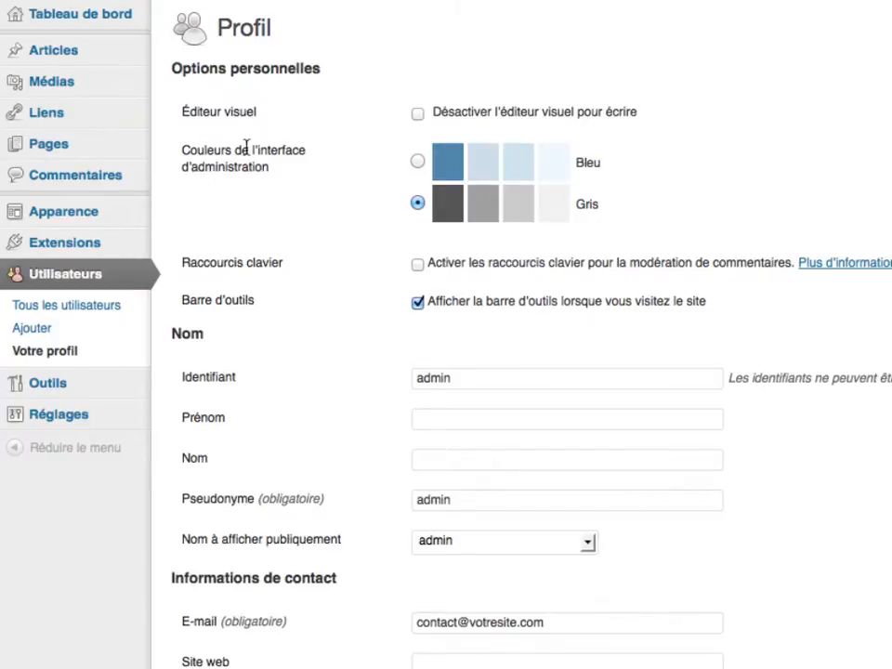
pyautogui.click(420, 163)
pyautogui.scroll(-7, 289, 207)
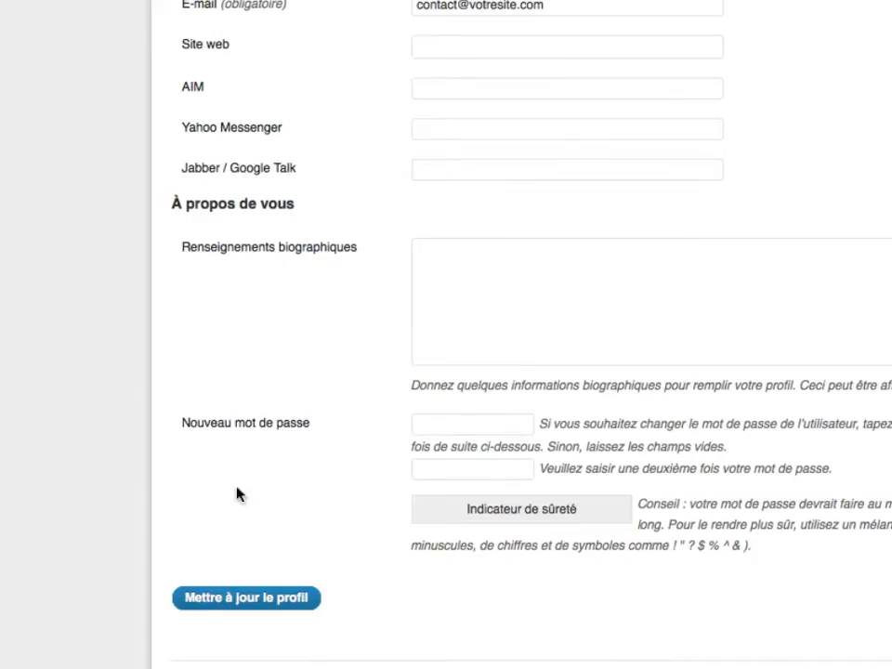
pyautogui.click(223, 597)
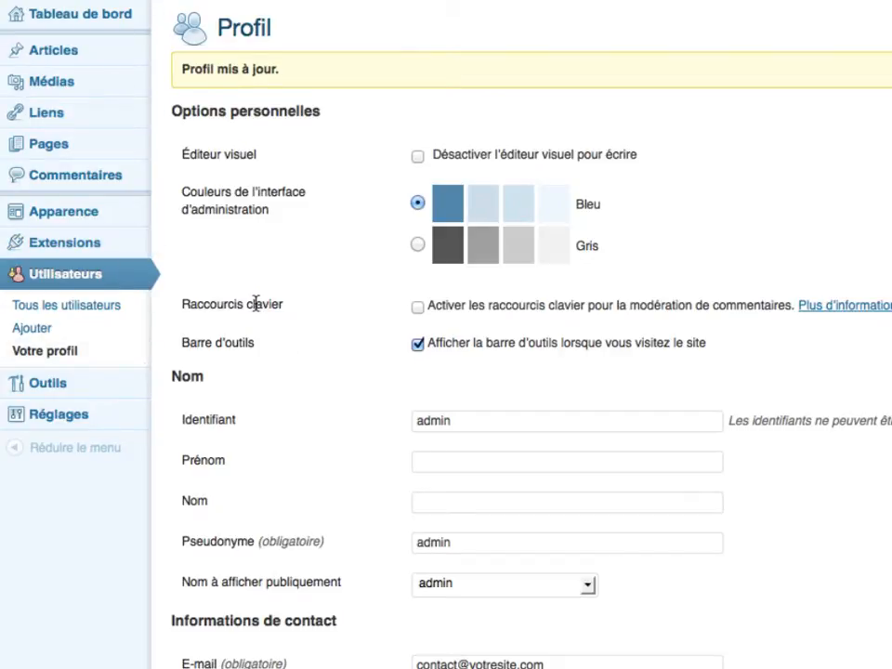
# Replace the profile's nickname with the user's first name and select it as the publicly displayed name.
pyautogui.scroll(-5, 255, 305)
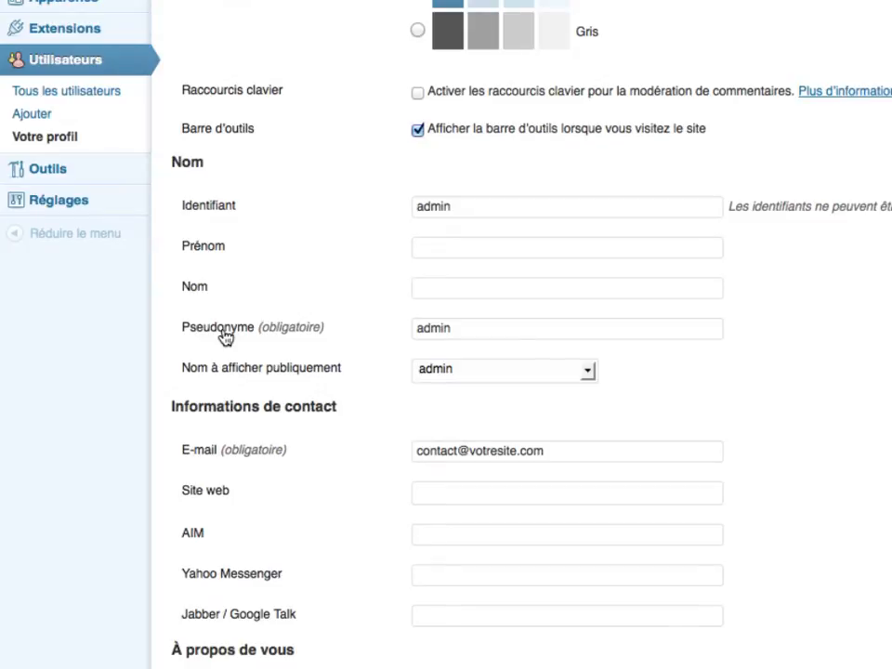
pyautogui.doubleClick(450, 330)
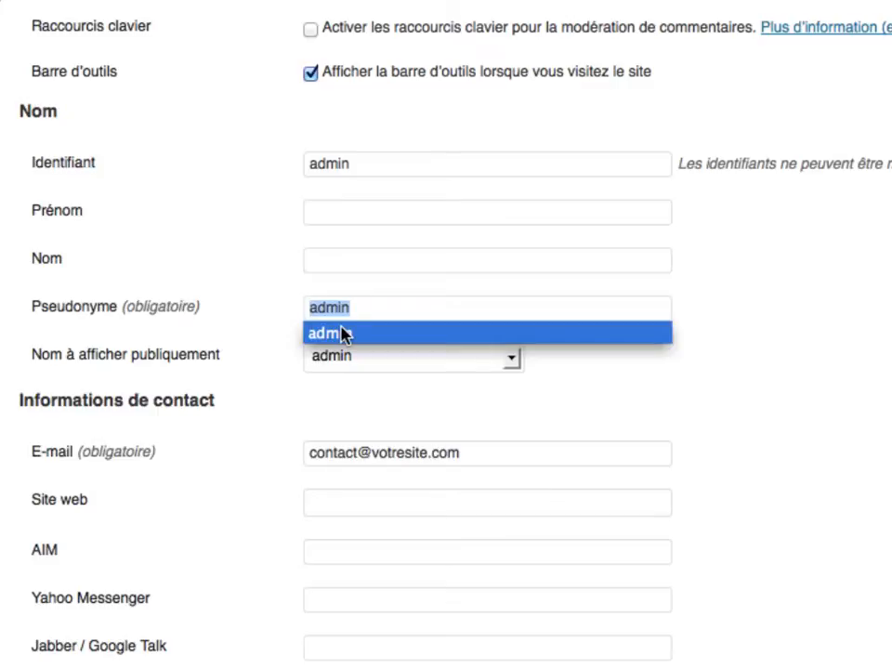
pyautogui.click(270, 300)
pyautogui.click(270, 300)
pyautogui.doubleClick(332, 312)
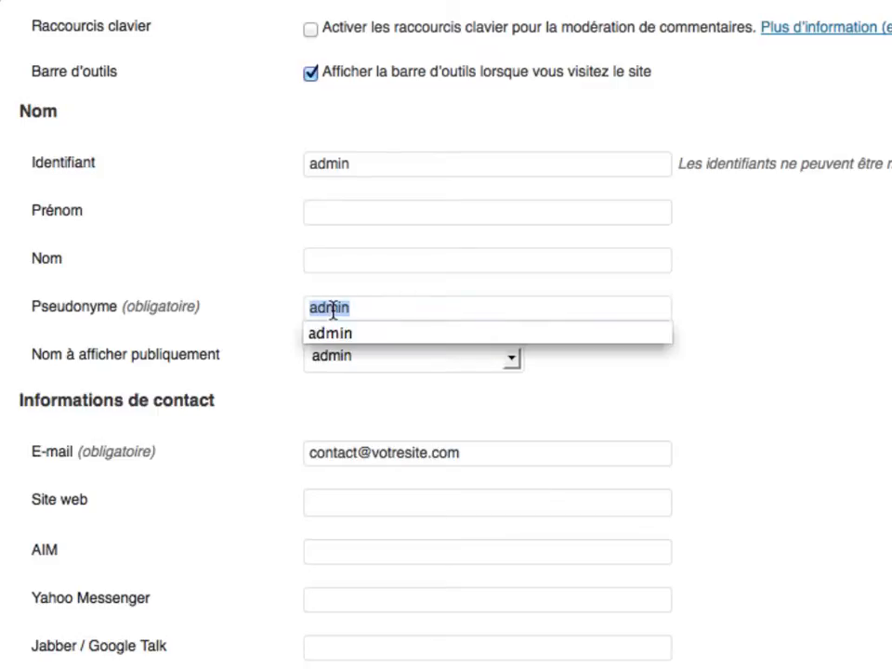
pyautogui.write('Pierre')
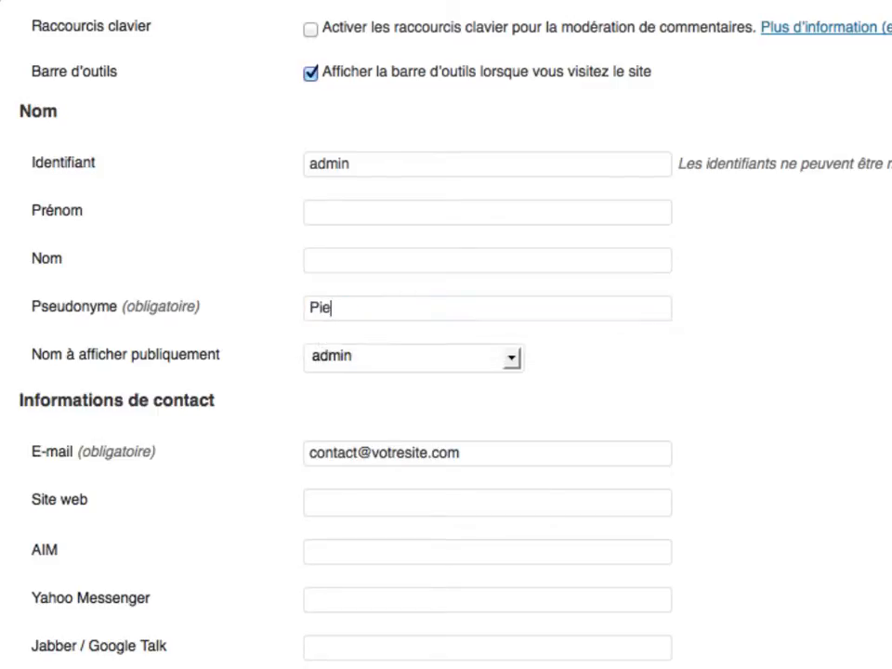
pyautogui.click(338, 361)
pyautogui.click(338, 405)
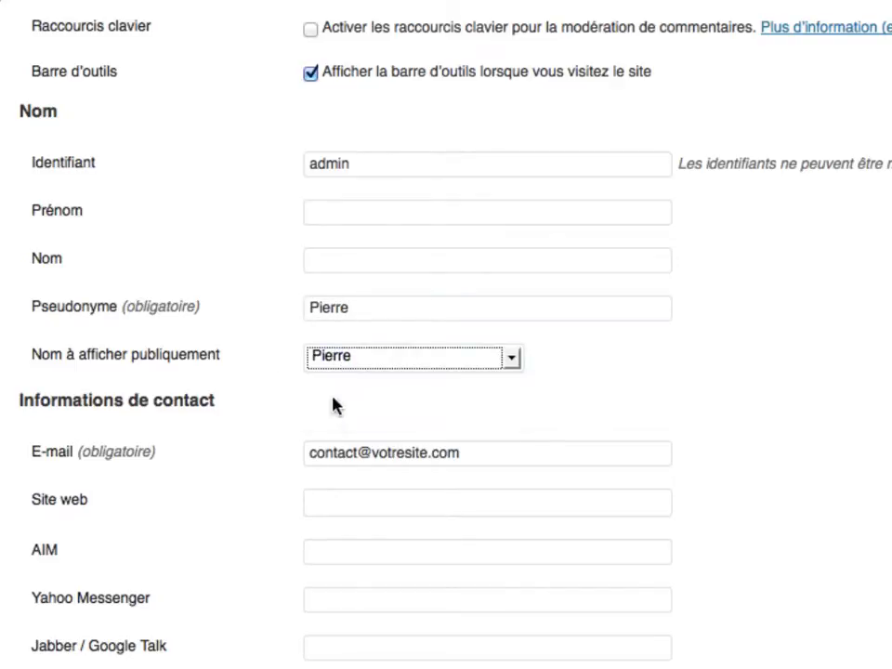
pyautogui.scroll(-3, 251, 334)
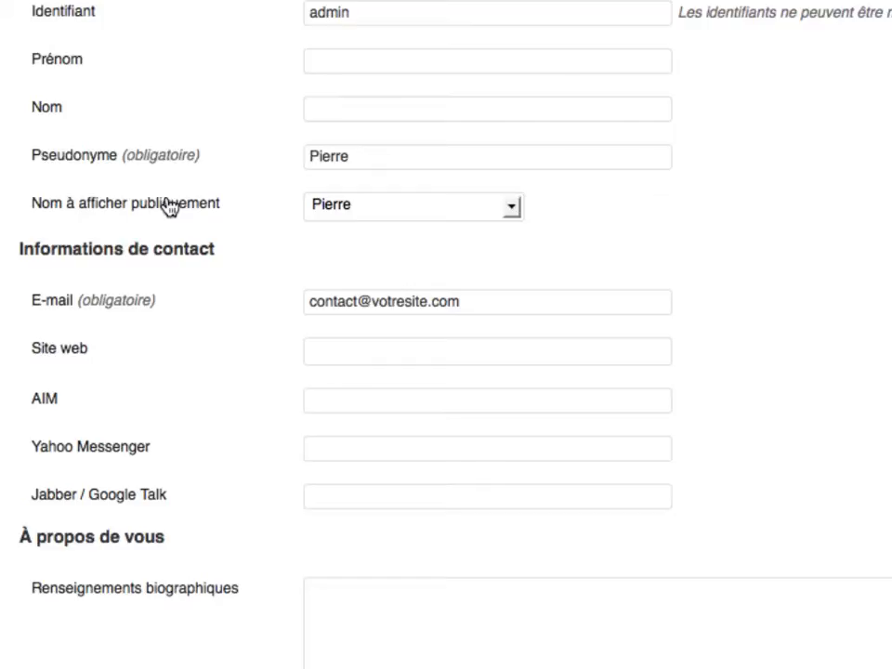
pyautogui.scroll(-3, 213, 243)
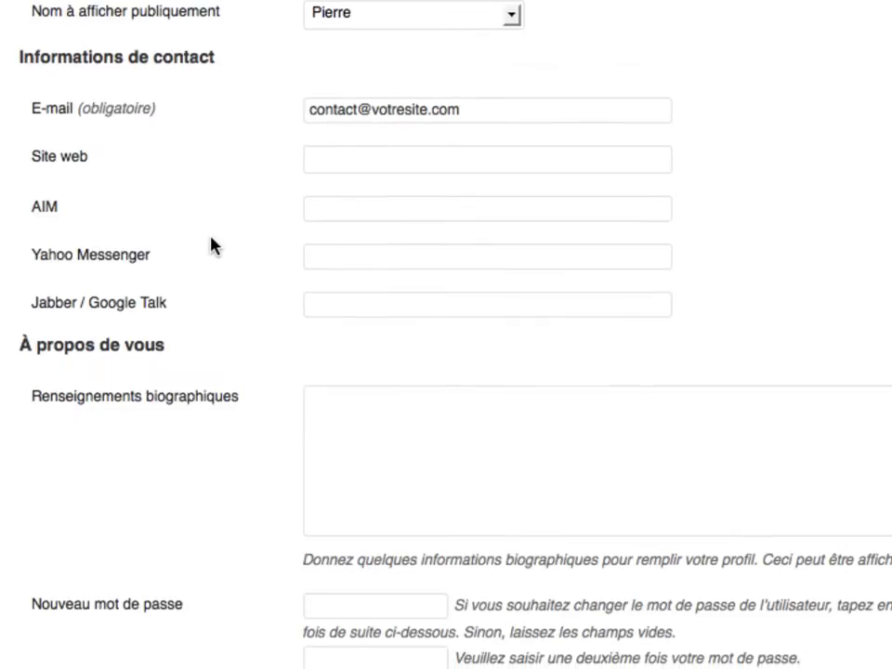
pyautogui.click(327, 160)
pyautogui.write('http://www.v')
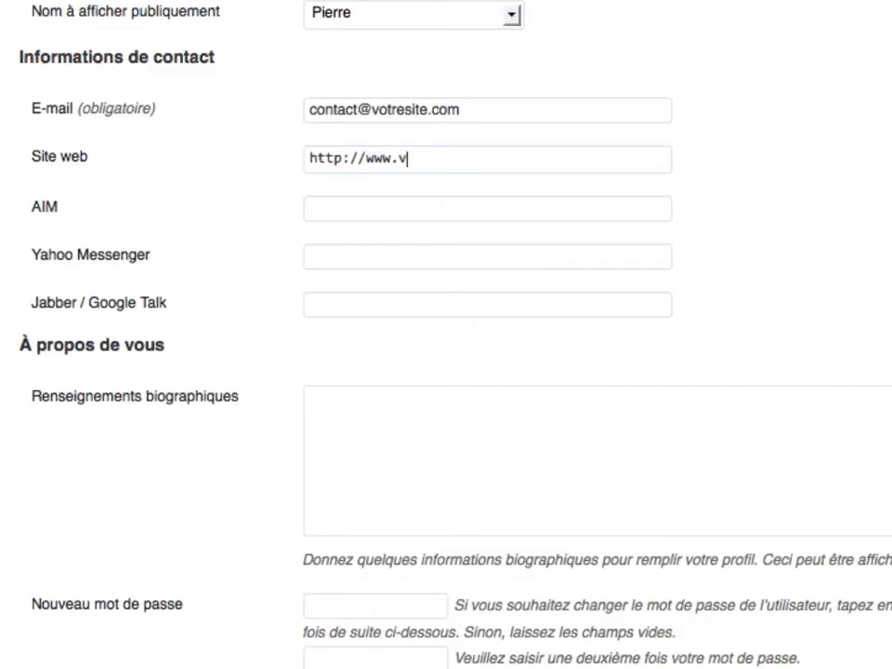
pyautogui.write('otresite.com/')
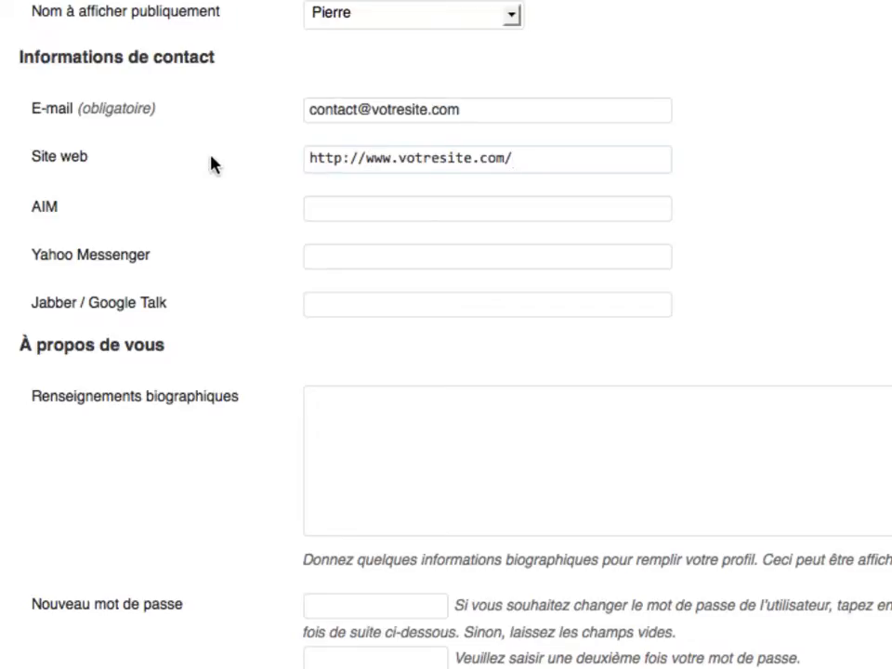
pyautogui.click(322, 212)
pyautogui.click(319, 251)
pyautogui.click(314, 302)
pyautogui.scroll(-3, 225, 408)
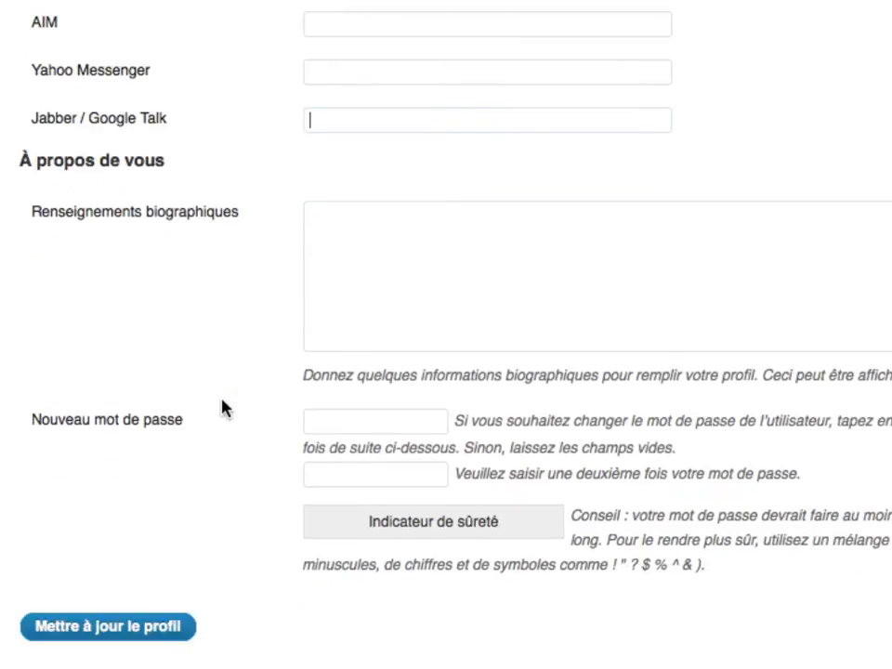
pyautogui.click(342, 230)
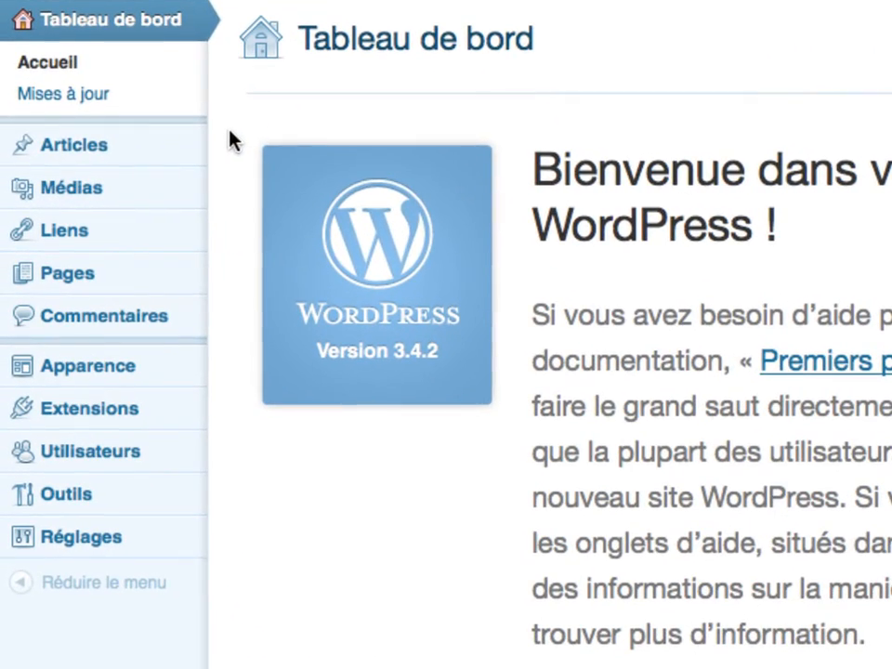
# Move the default article "Bonjour tout le monde !" to the trash from the list of articles.
pyautogui.moveTo(128, 153)
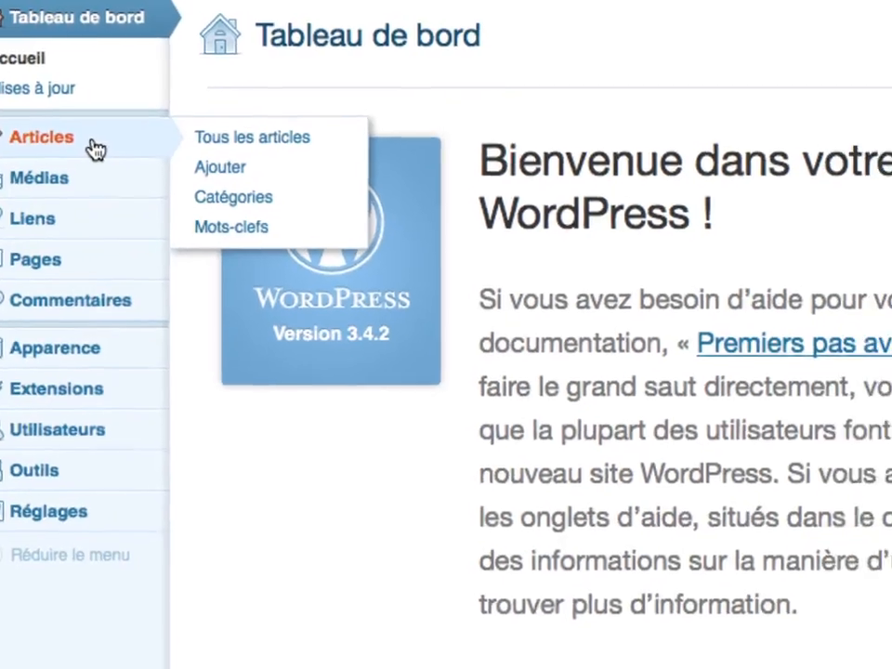
pyautogui.click(128, 153)
pyautogui.moveTo(100, 187)
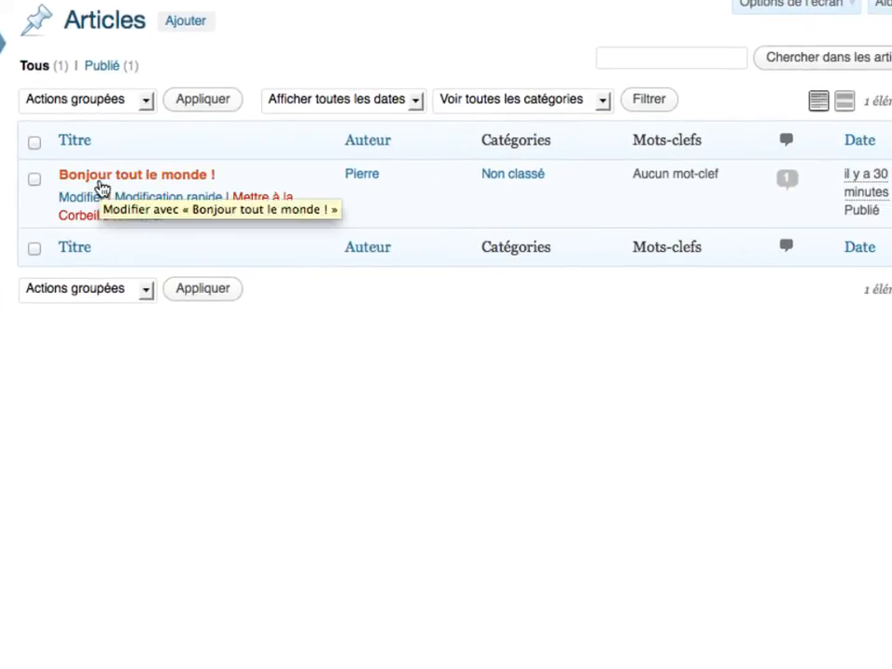
pyautogui.click(253, 199)
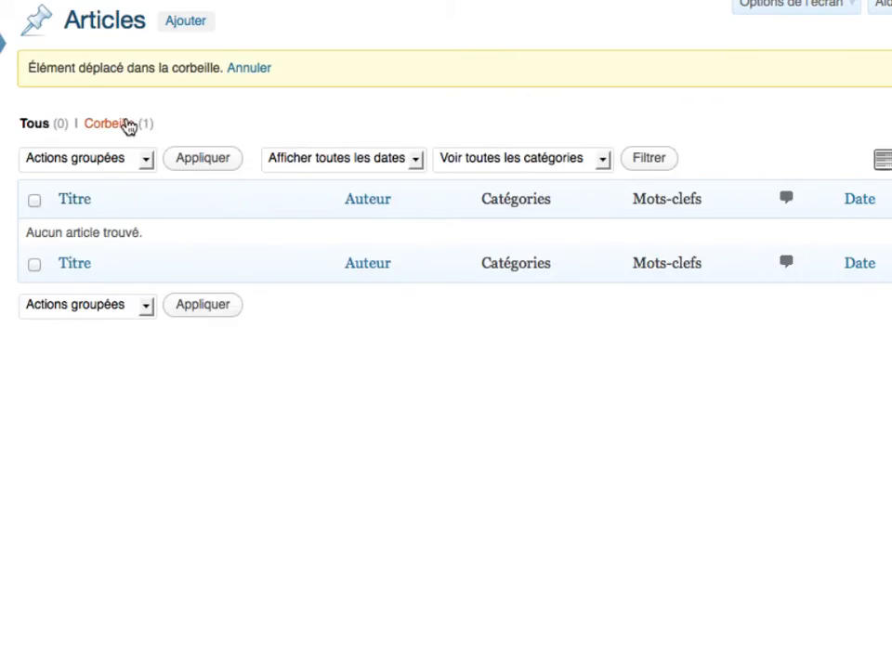
# Permanently delete the article "Bonjour tout le monde !" from the articles' trash.
pyautogui.click(97, 124)
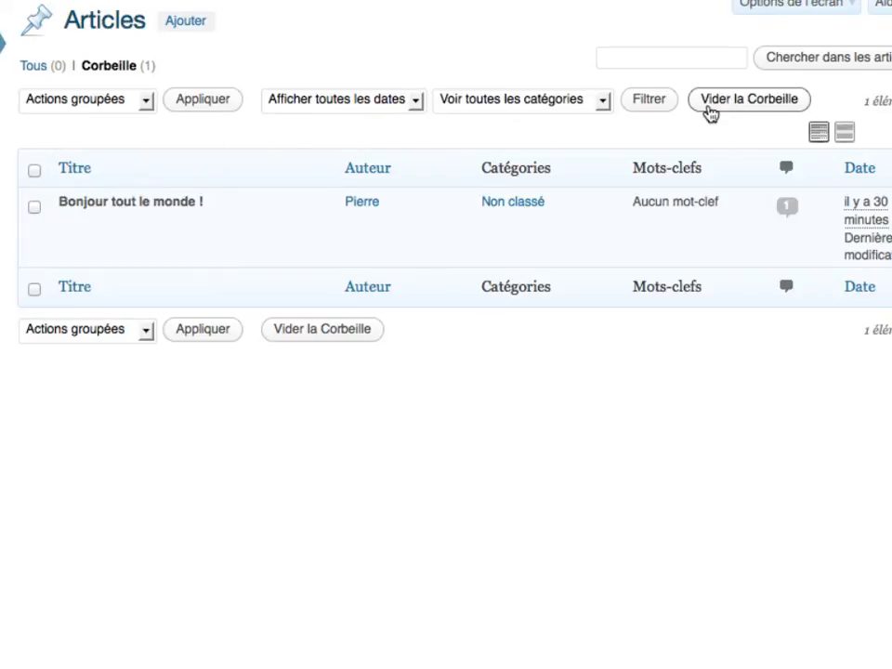
pyautogui.click(34, 171)
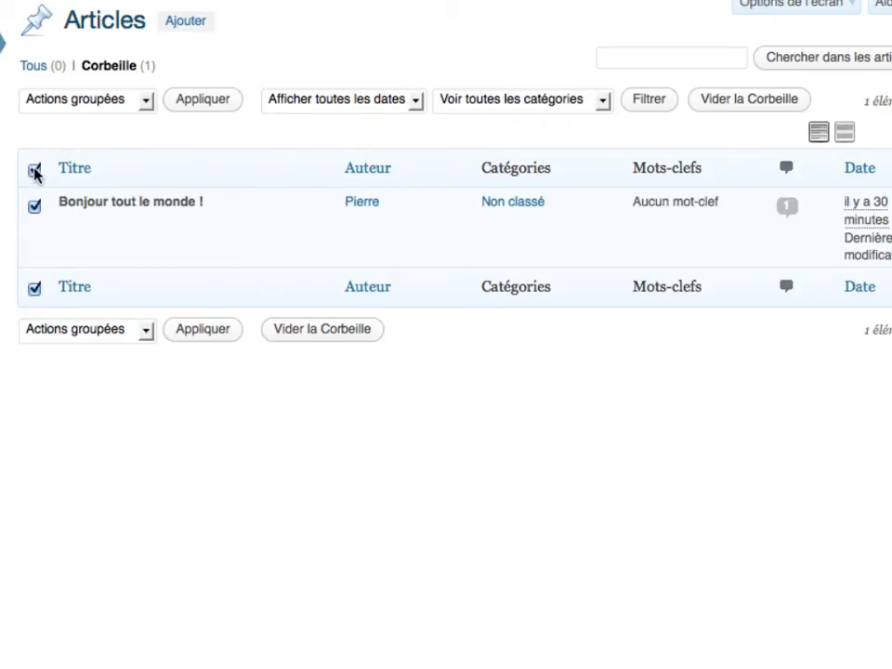
pyautogui.click(91, 109)
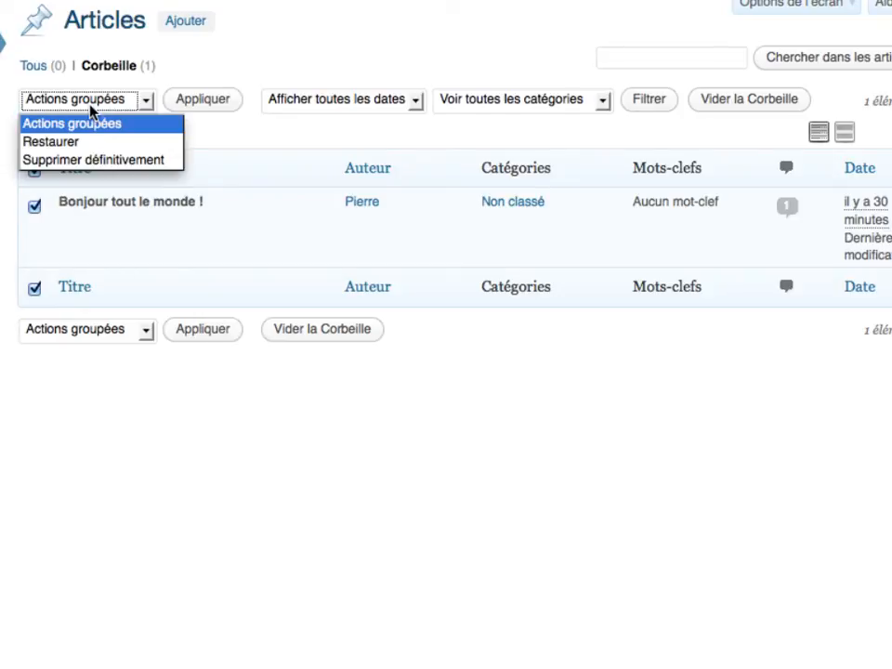
pyautogui.click(84, 159)
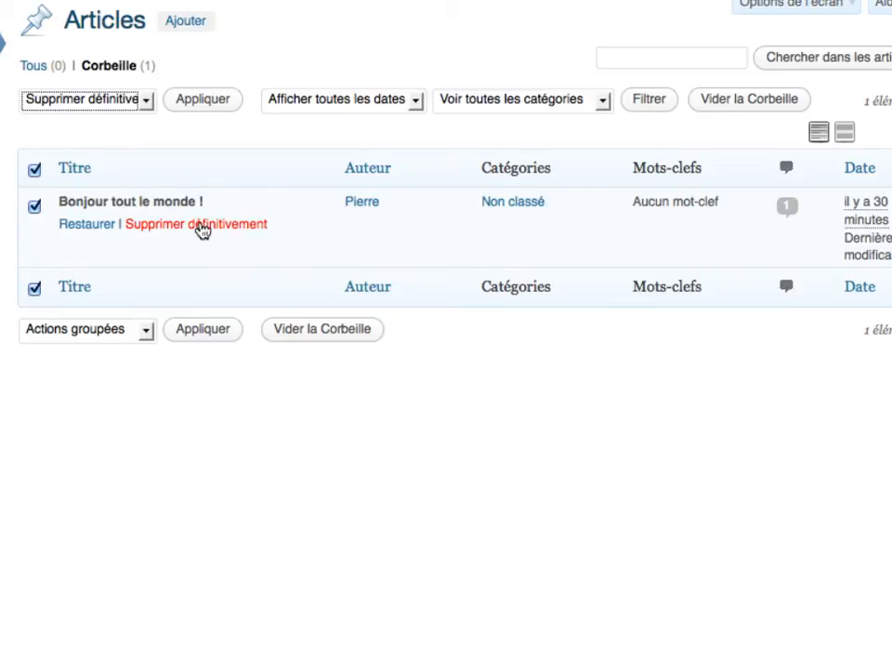
pyautogui.click(201, 227)
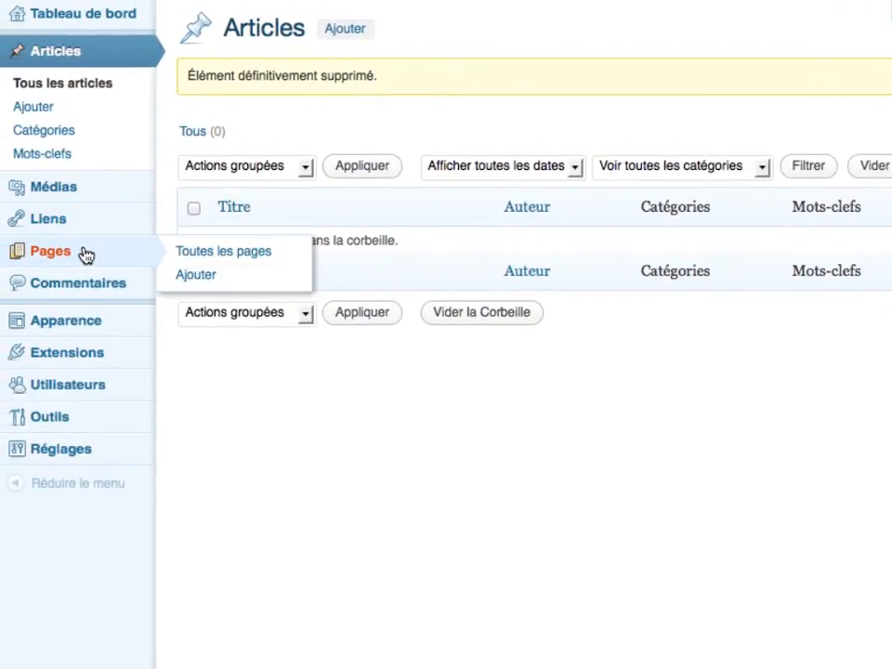
# Move the default page "Page d'exemple" to the trash and empty the pages' trash.
pyautogui.click(86, 253)
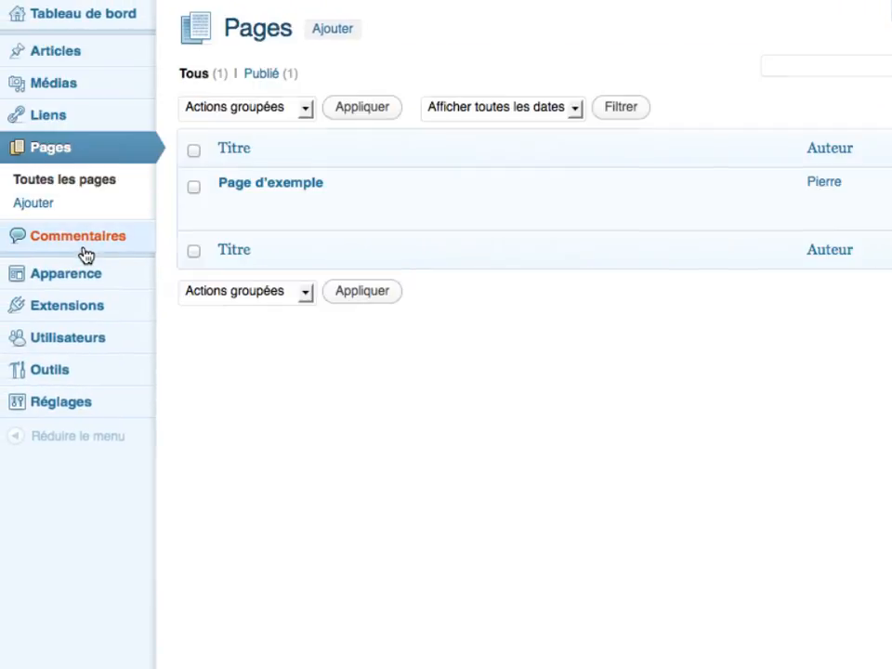
pyautogui.click(193, 152)
pyautogui.moveTo(211, 185)
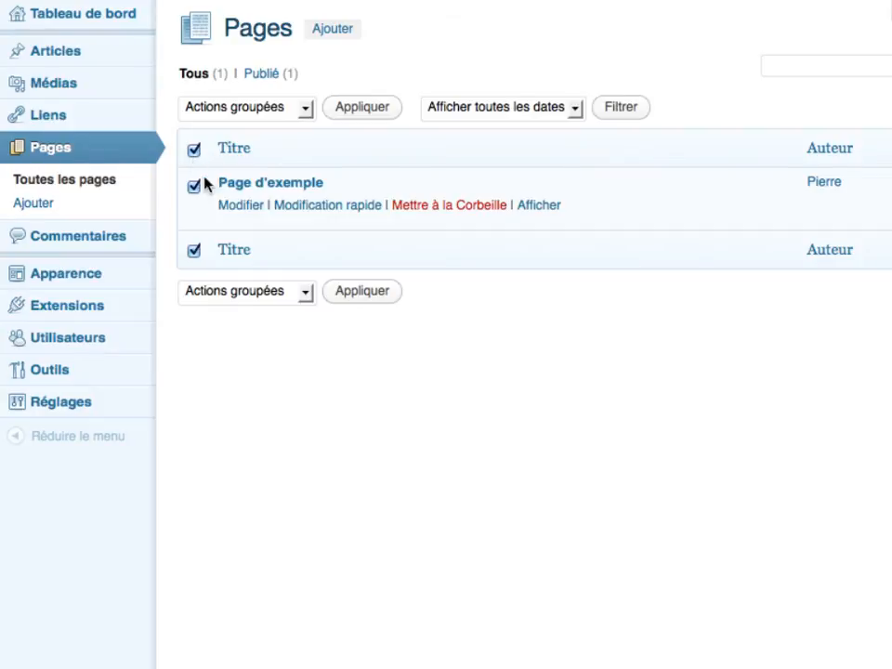
pyautogui.click(455, 205)
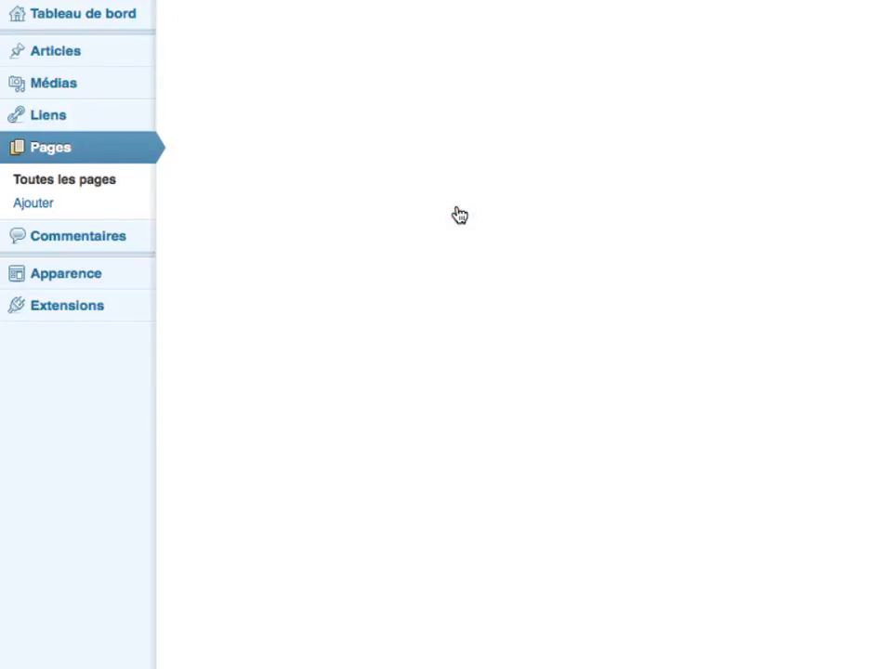
pyautogui.click(275, 132)
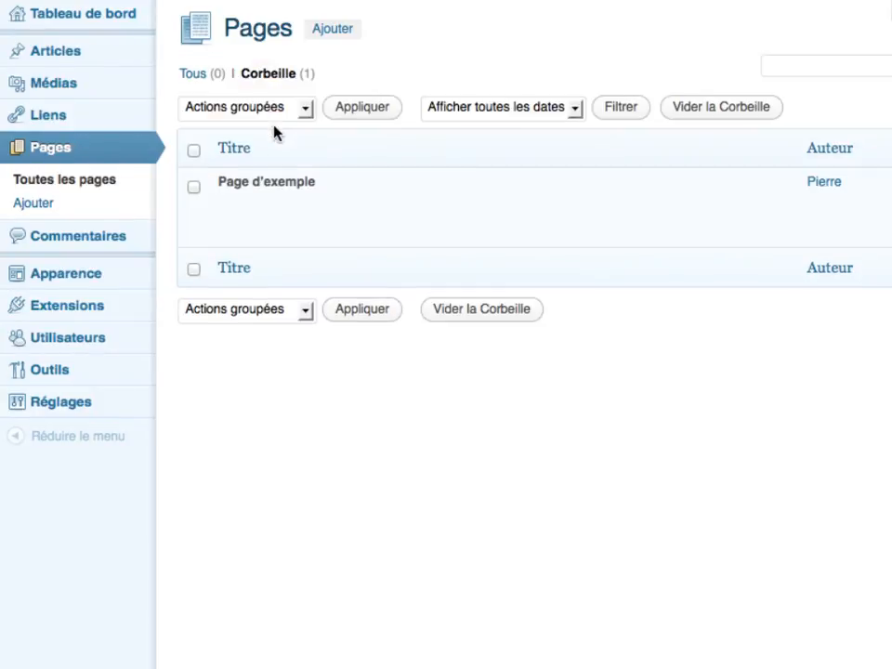
pyautogui.click(711, 108)
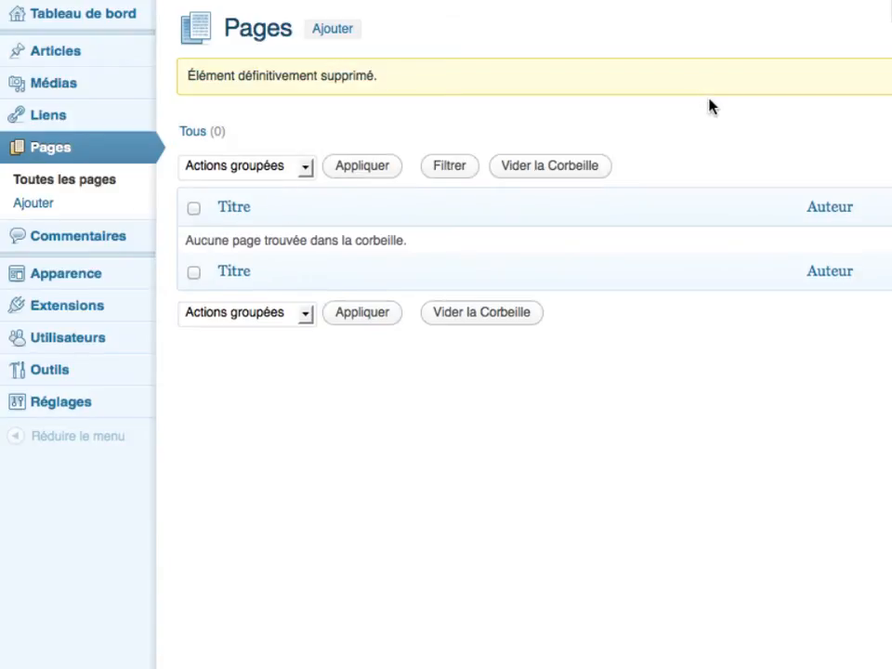
# Check the comments list for default comments, and select all default links with "Supprimer" as their bulk action.
pyautogui.click(84, 234)
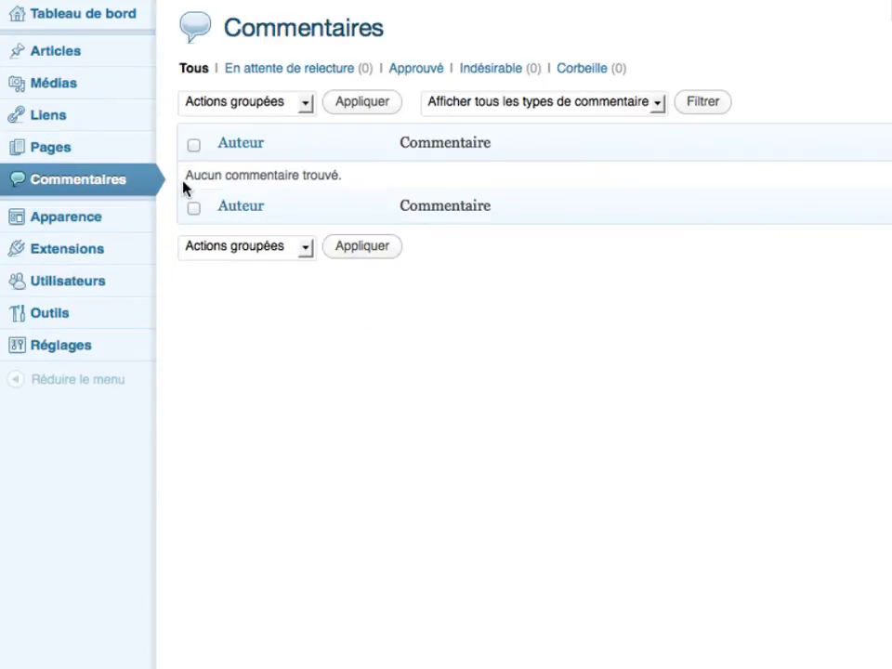
pyautogui.moveTo(98, 39)
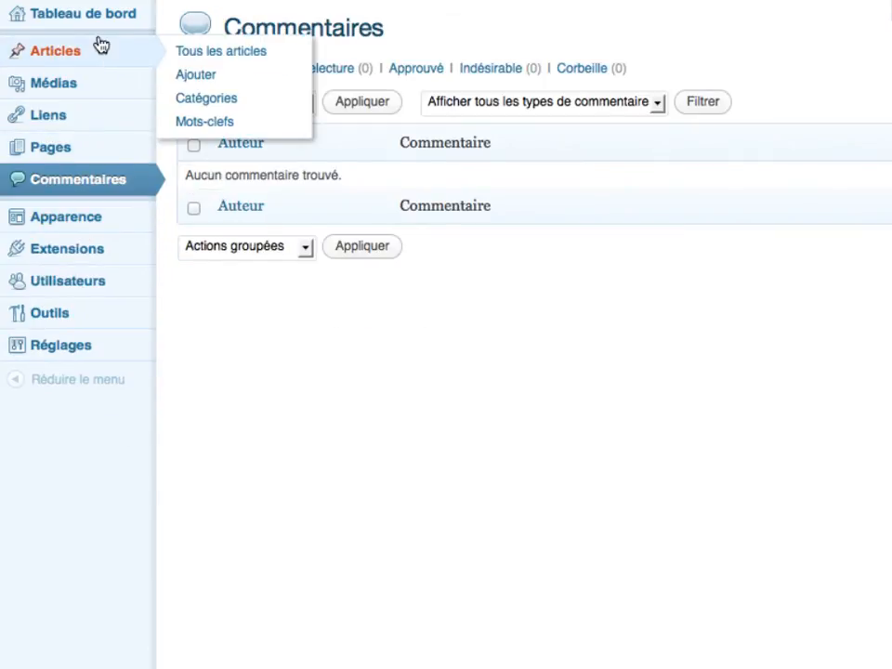
pyautogui.click(73, 115)
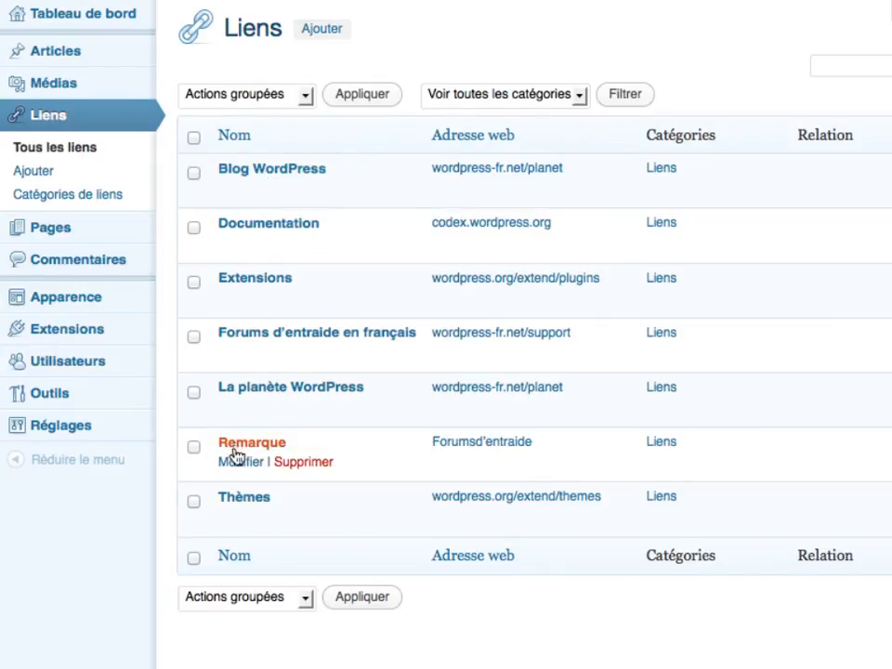
pyautogui.click(194, 138)
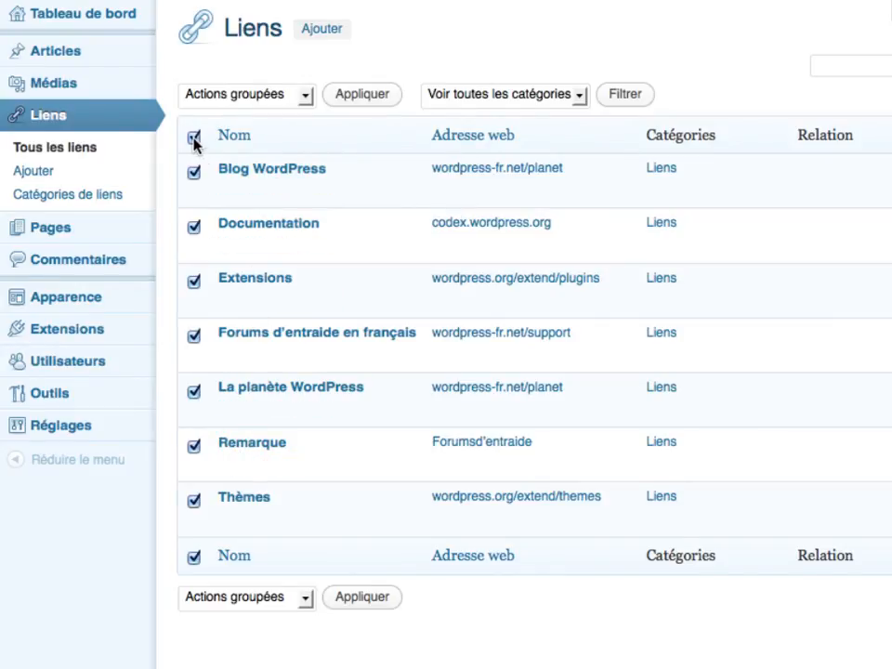
pyautogui.click(247, 96)
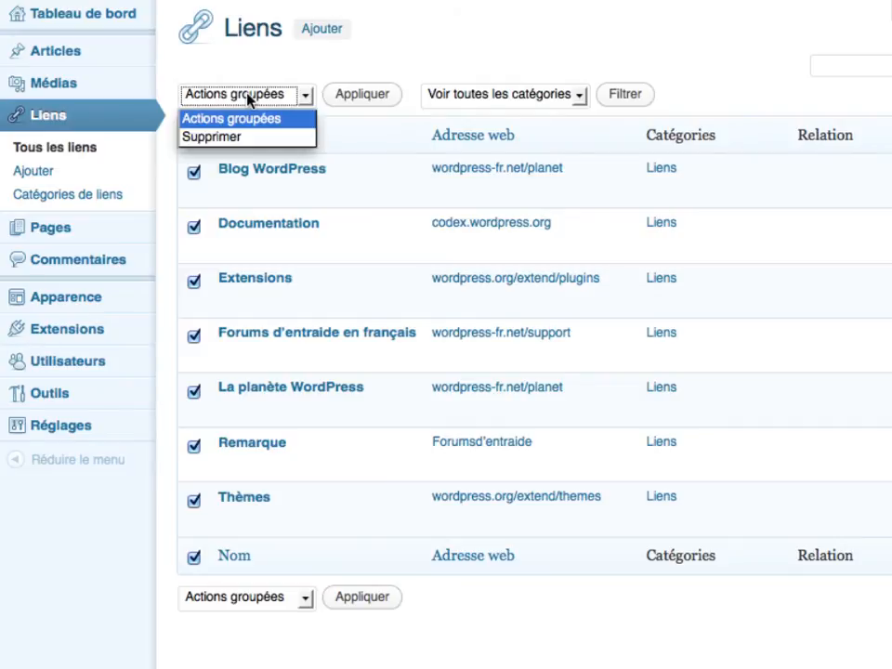
pyautogui.click(246, 72)
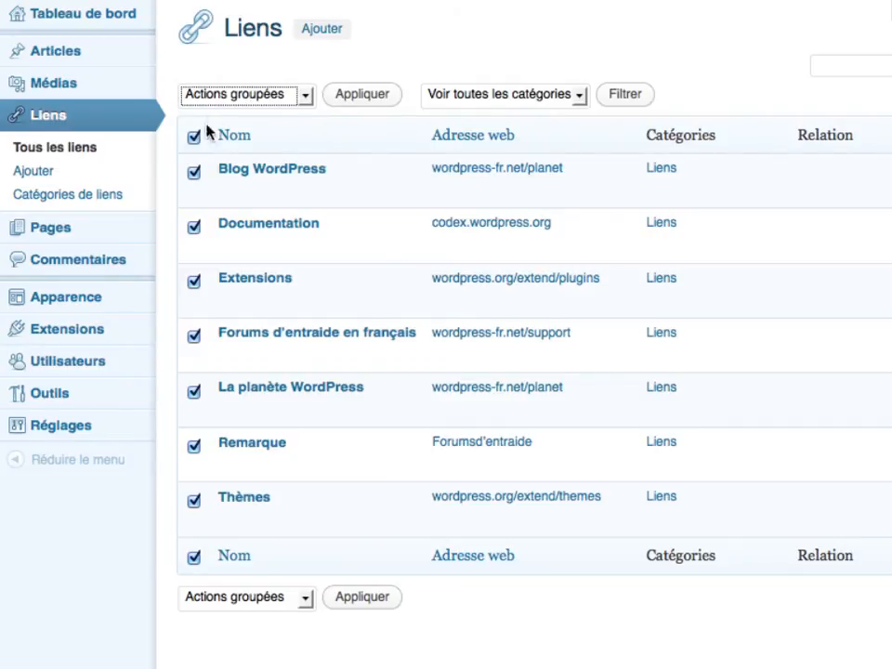
pyautogui.click(193, 138)
pyautogui.click(193, 138)
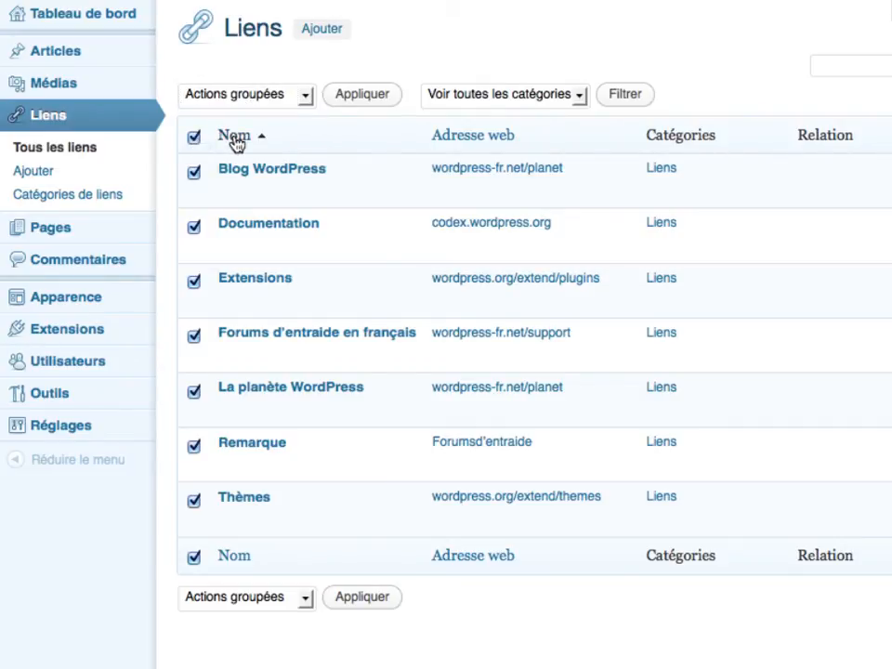
pyautogui.click(276, 97)
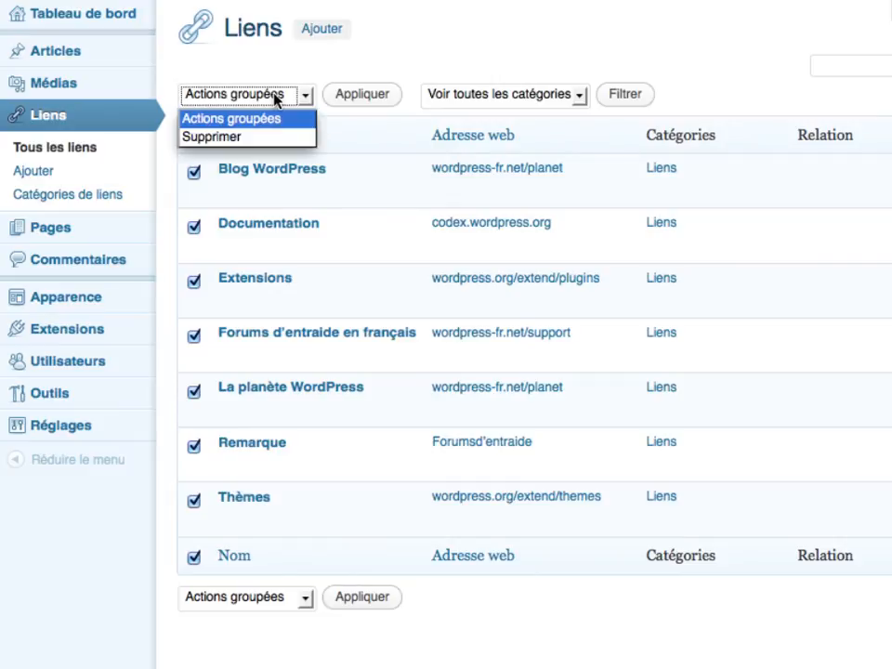
pyautogui.click(232, 139)
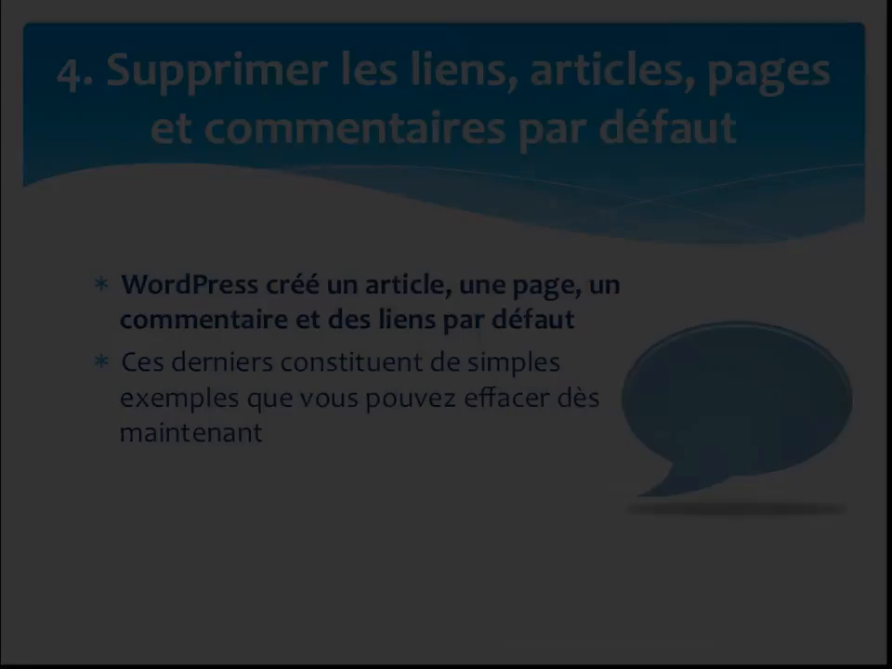
pyautogui.press('Right')
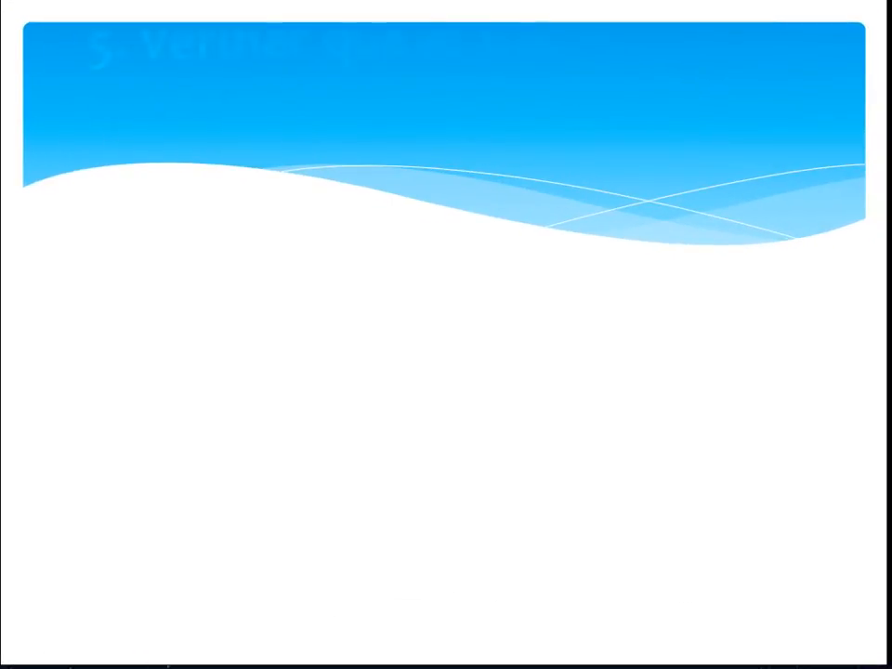